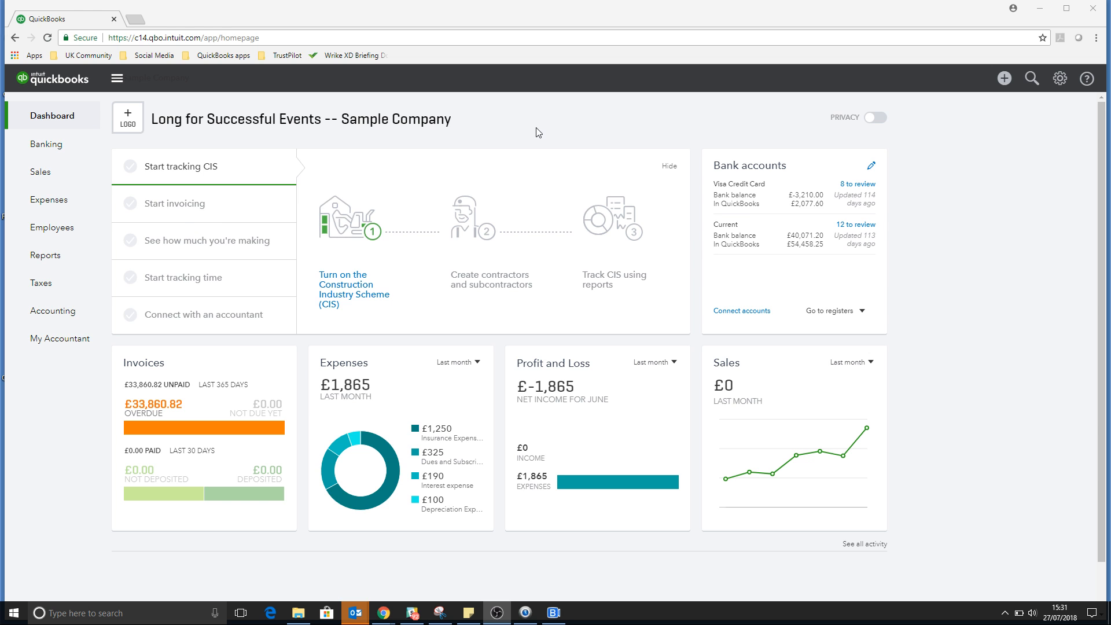
Create a new invoice style from the company's custom form styles.
left_click(1065, 10)
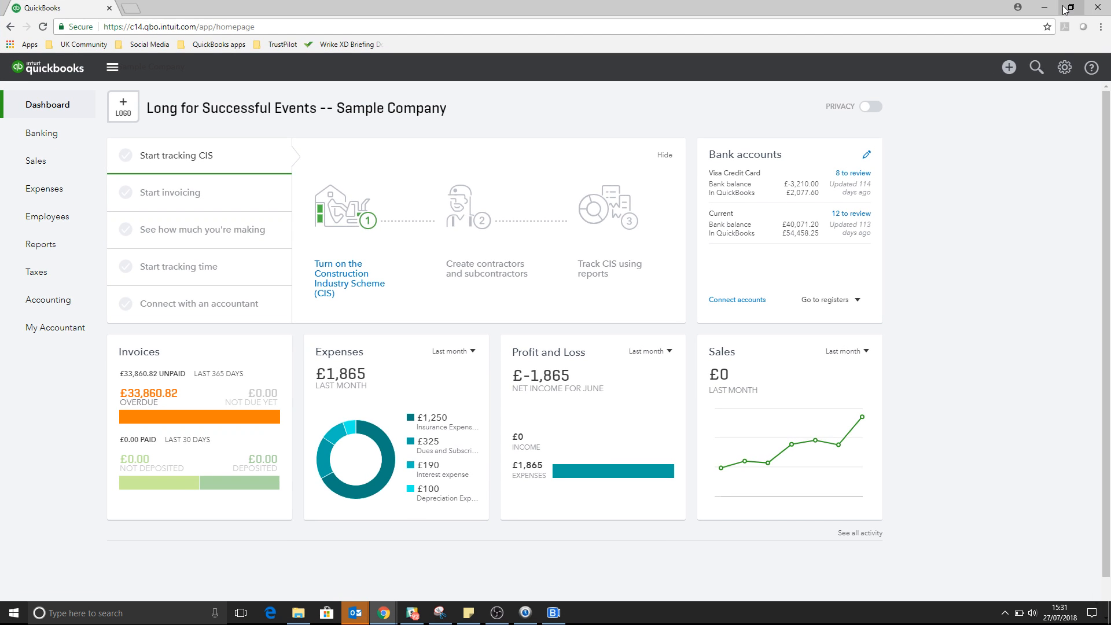
left_click(1064, 78)
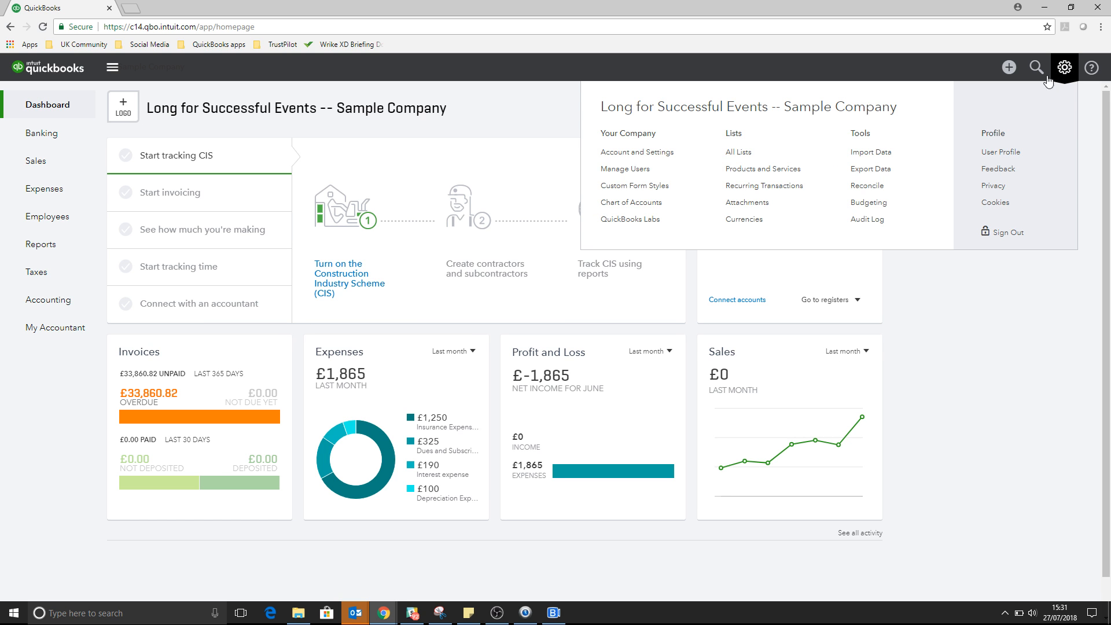
left_click(664, 191)
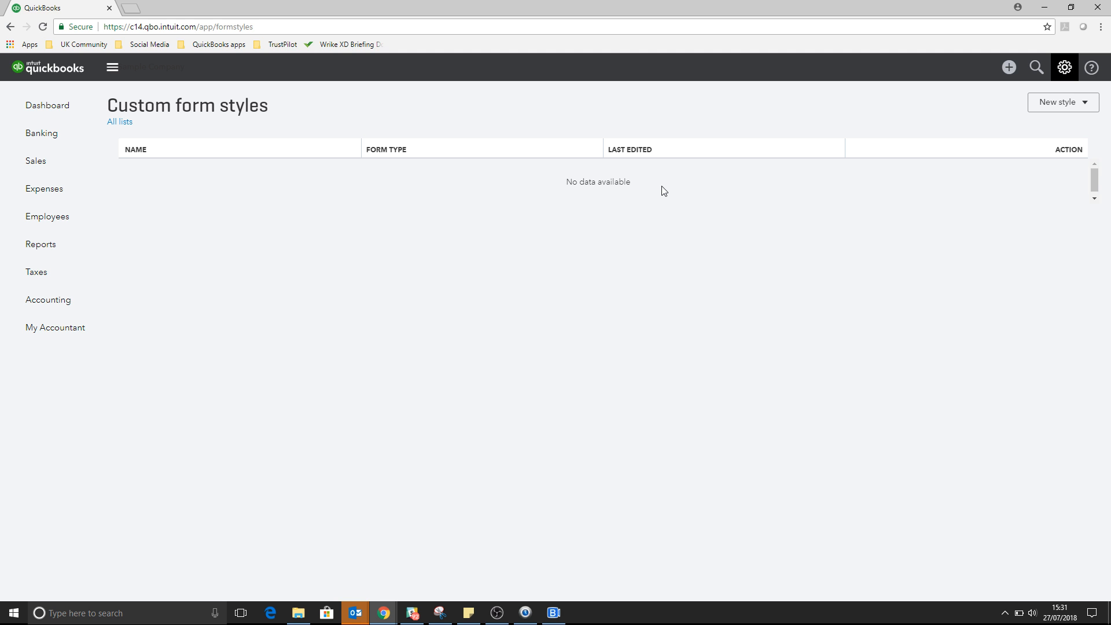
left_click(1075, 107)
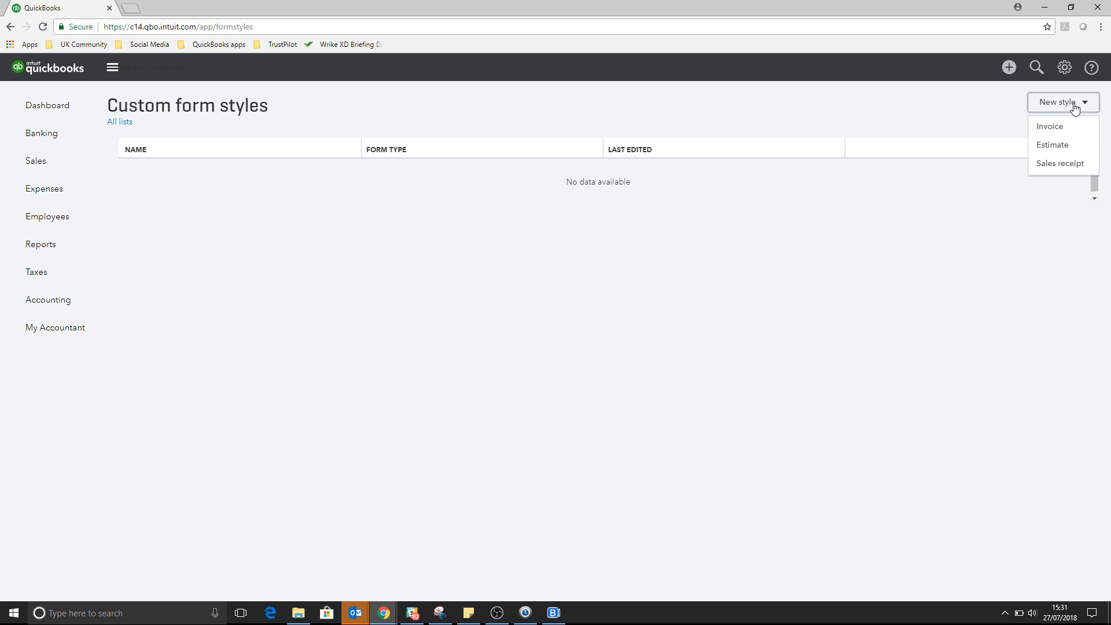
left_click(1051, 128)
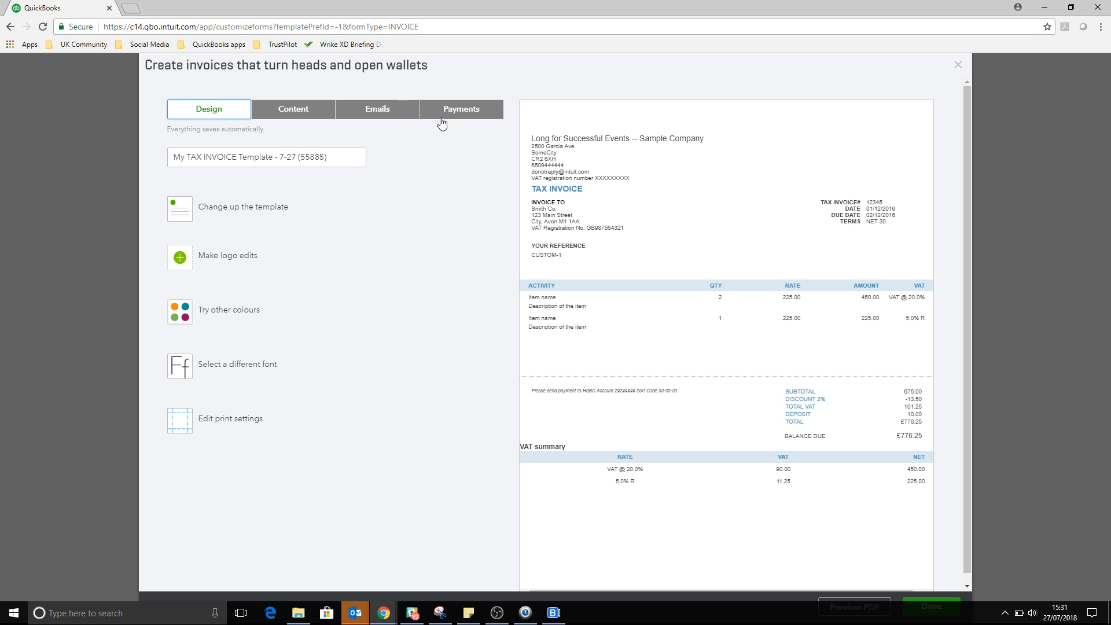
Rename the new invoice style as "My template".
left_click(322, 166)
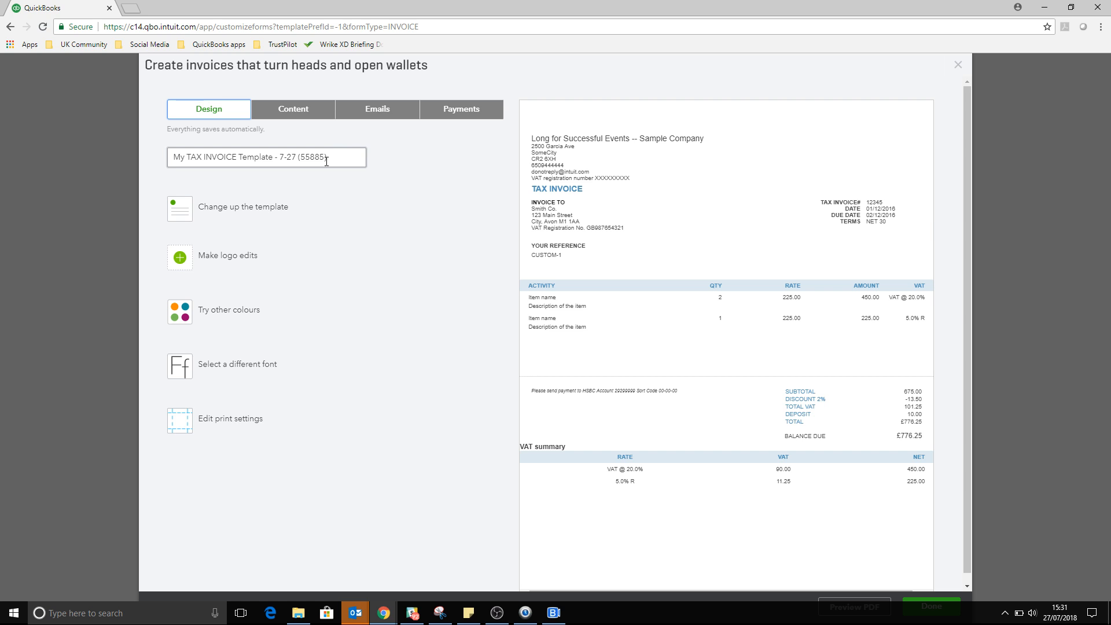
key("ctrl+a")
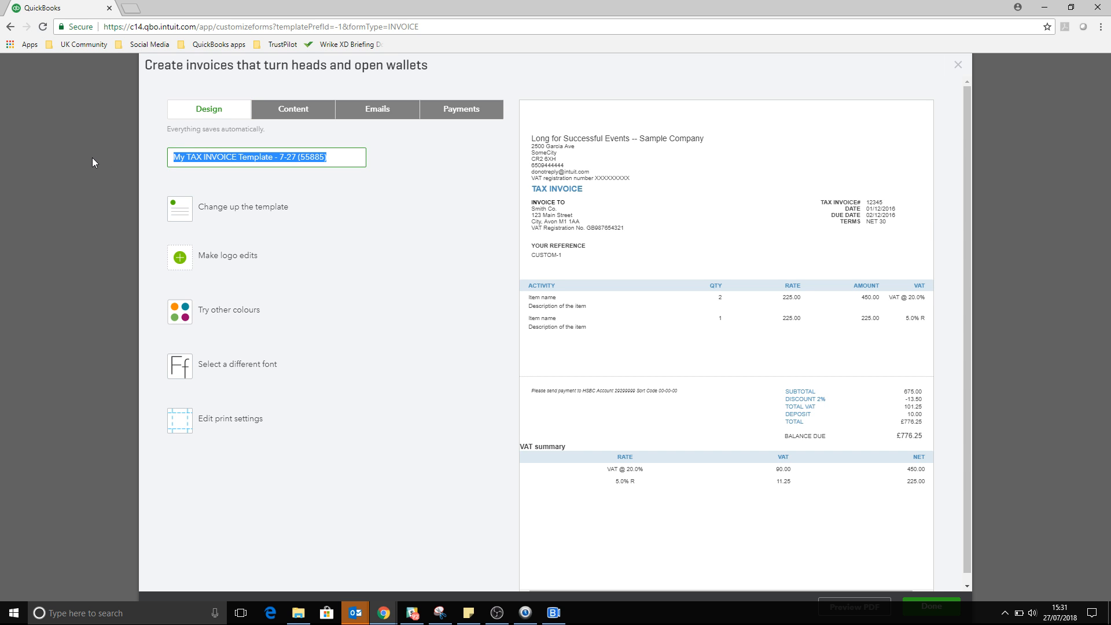
left_click(92, 158)
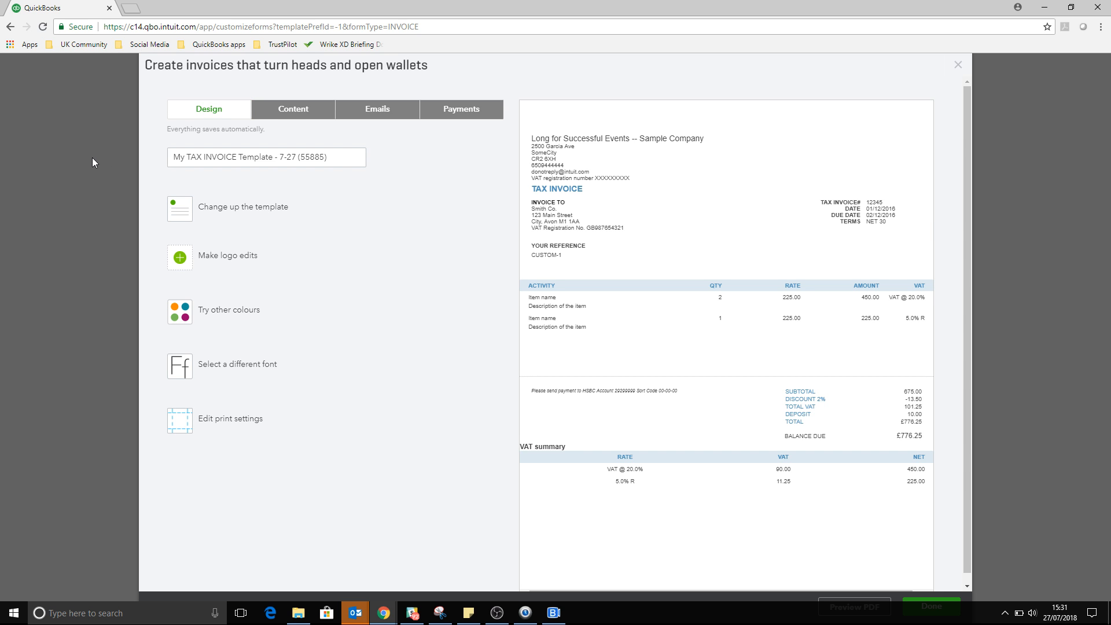
left_click_drag(344, 153, 100, 182)
type("My empla")
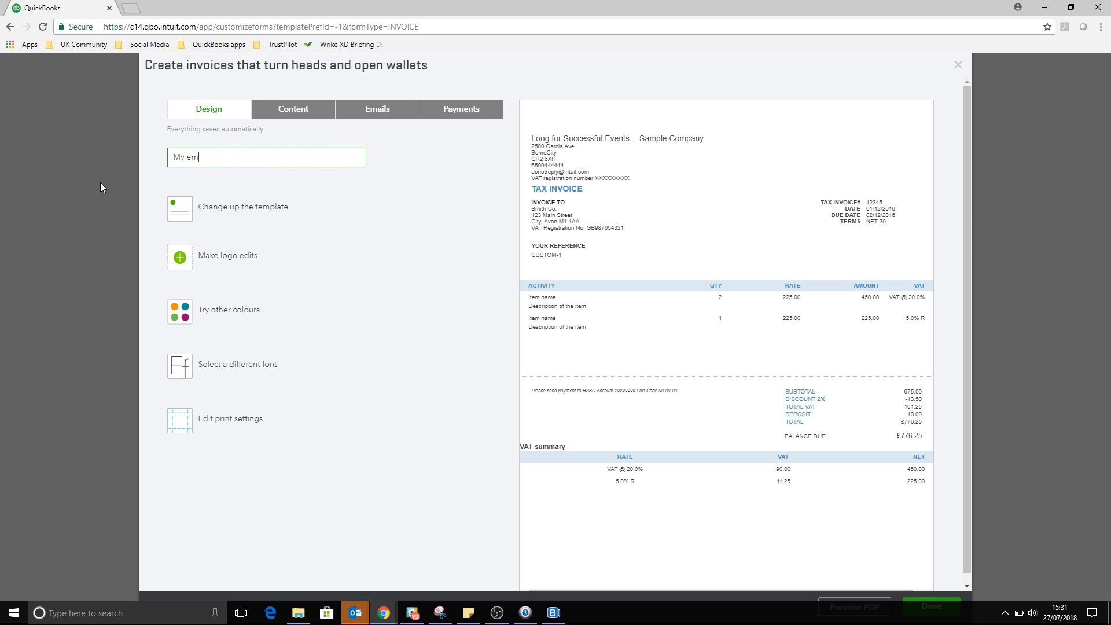
key("BackSpace")
key("BackSpace")
key("BackSpace")
key("BackSpace")
key("BackSpace")
type("template")
Try the Modern, Fresh and Bold layouts for the invoice template and settle on Friendly.
left_click(265, 208)
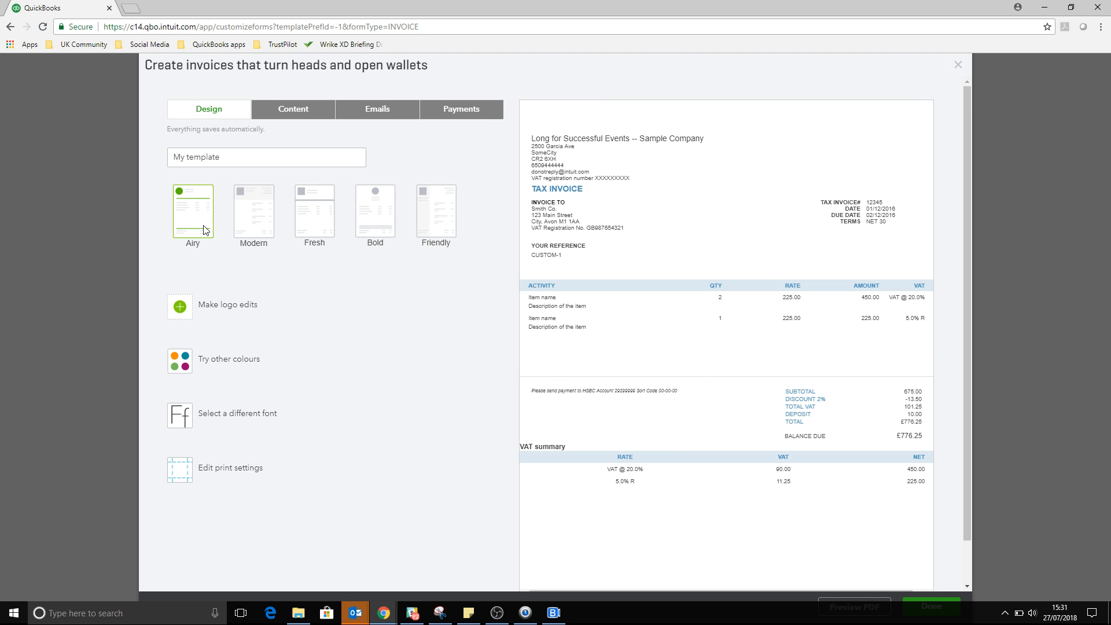
left_click(246, 220)
left_click(330, 220)
left_click(382, 216)
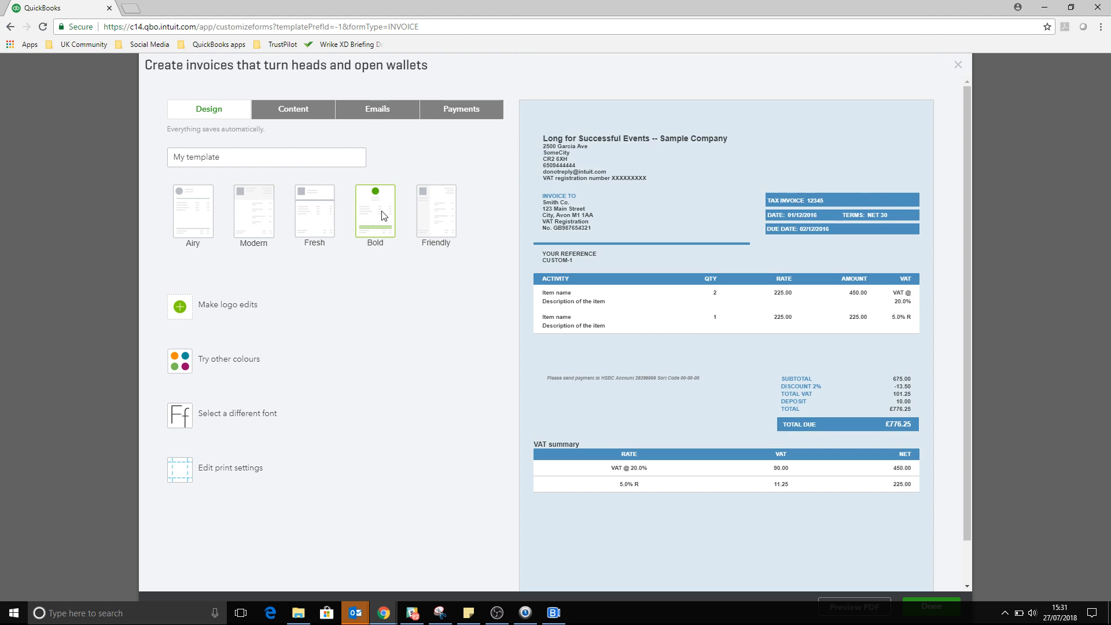
left_click(438, 216)
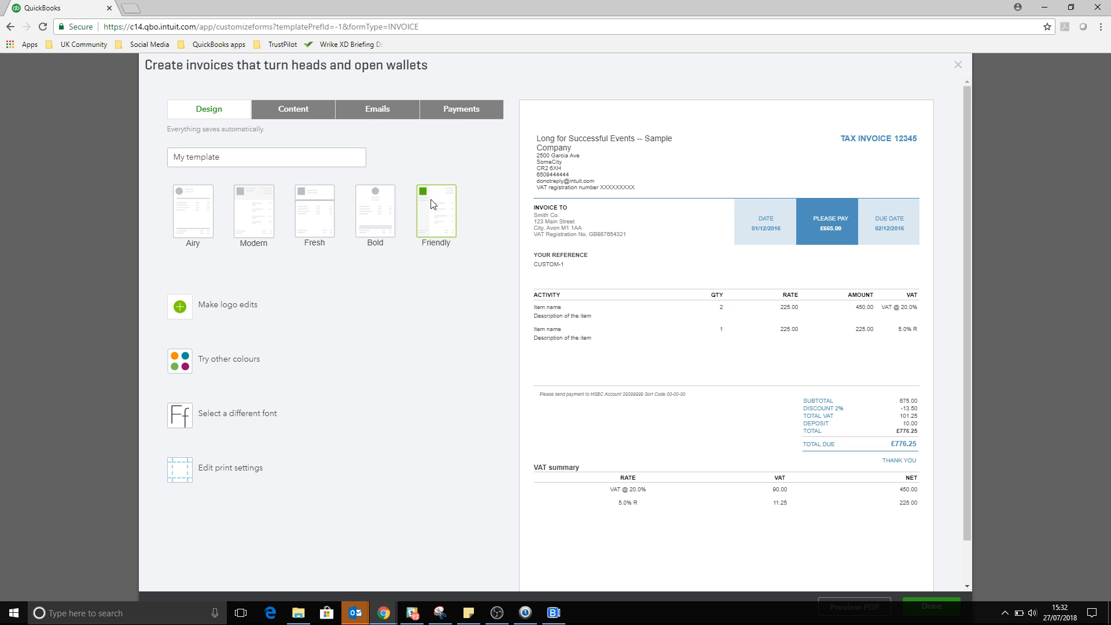
View the logo option, and change the invoice's accent colour to the green #79BD58.
left_click(248, 313)
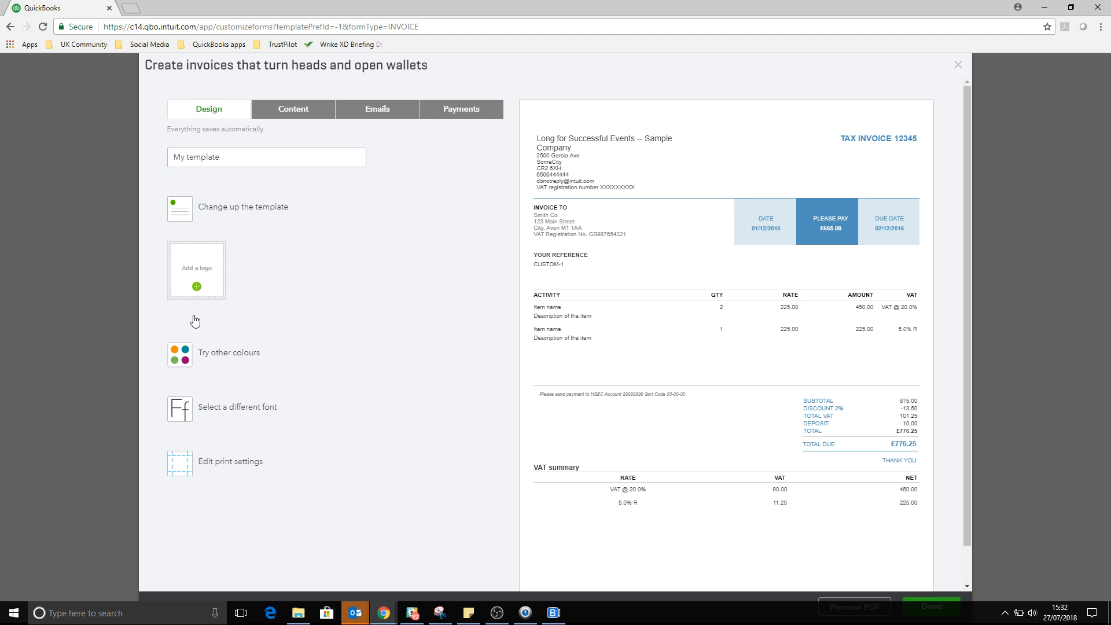
left_click(214, 356)
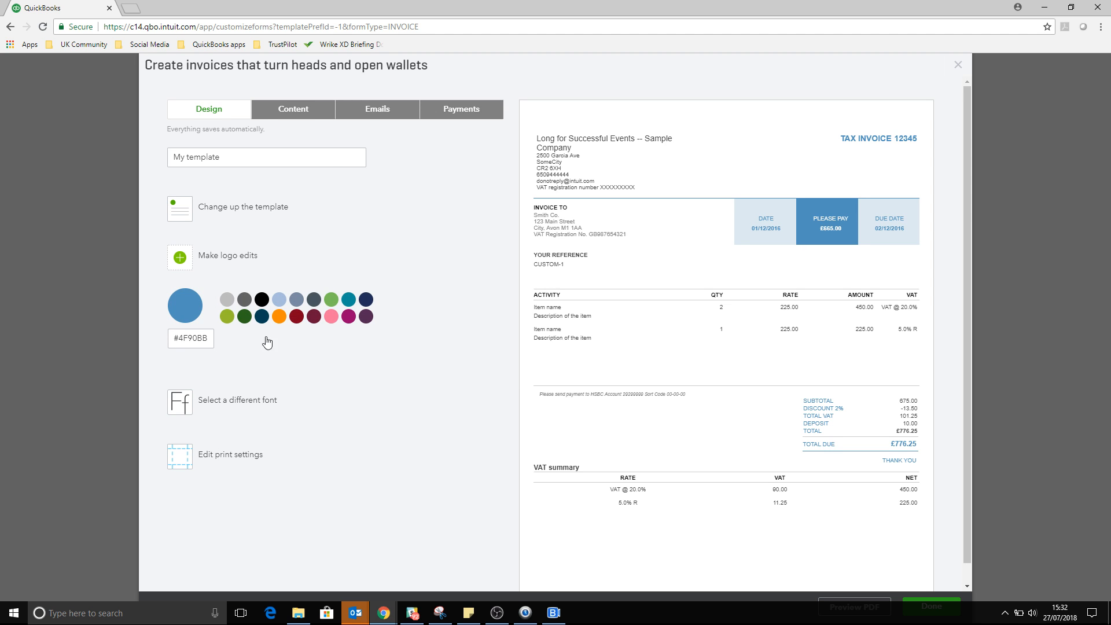
left_click(331, 300)
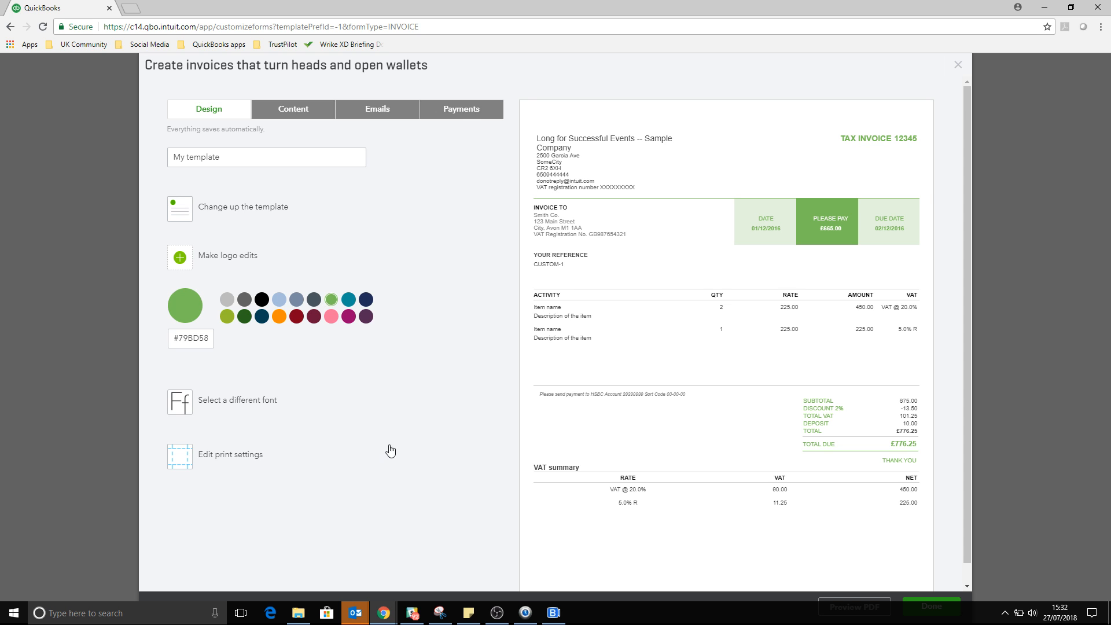
left_click(175, 338)
left_click_drag(176, 339, 209, 341)
Set the invoice font to Times New Roman at 12pt and open the print settings.
left_click(205, 400)
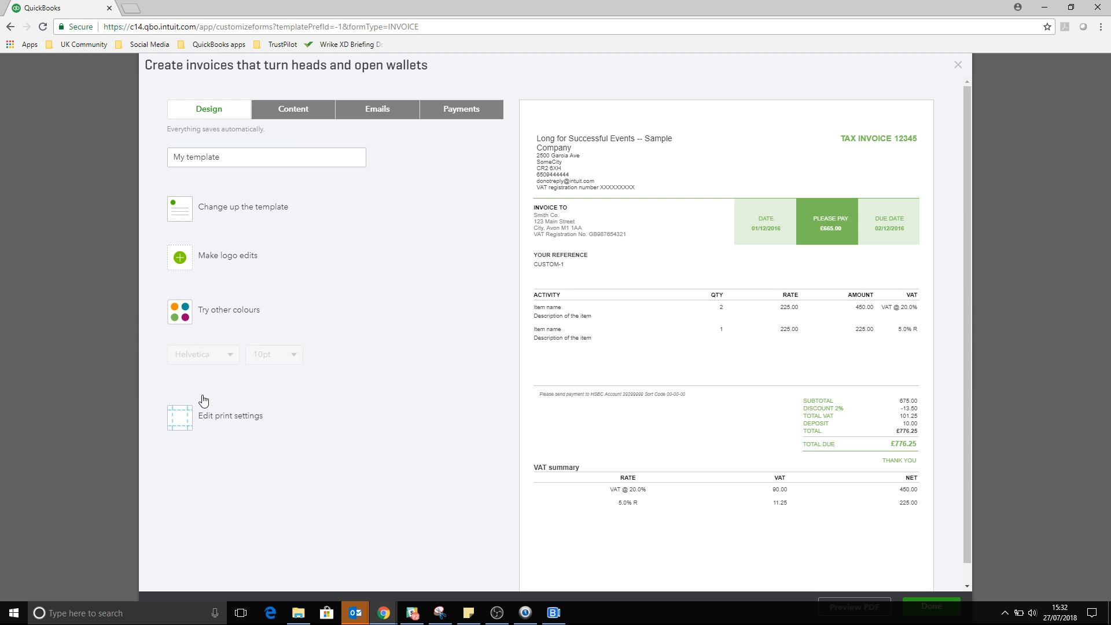
left_click(201, 361)
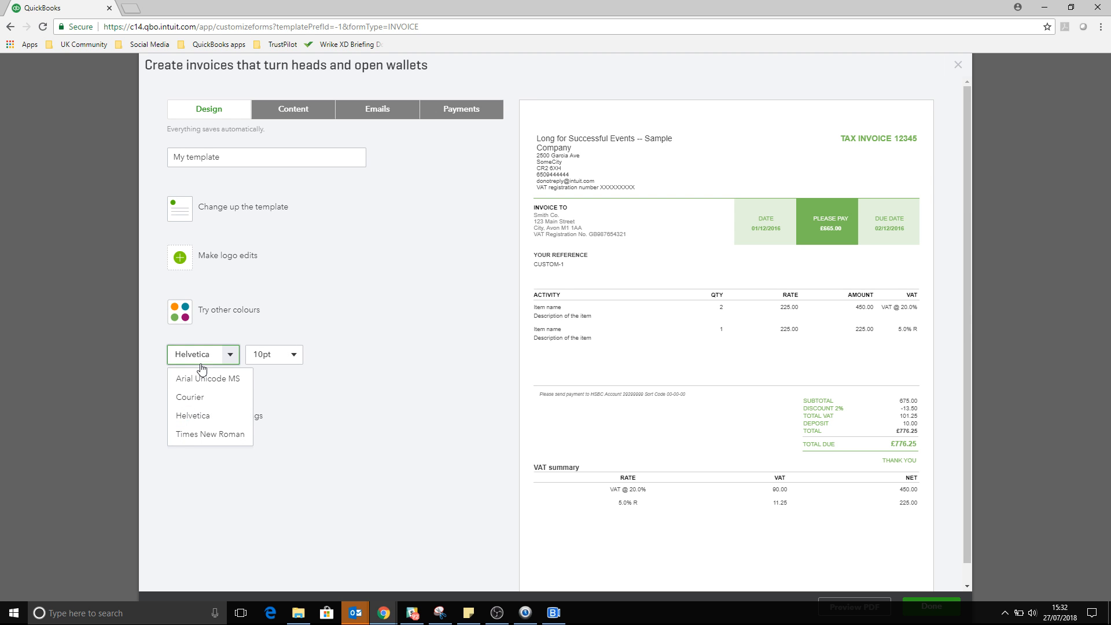
left_click(220, 435)
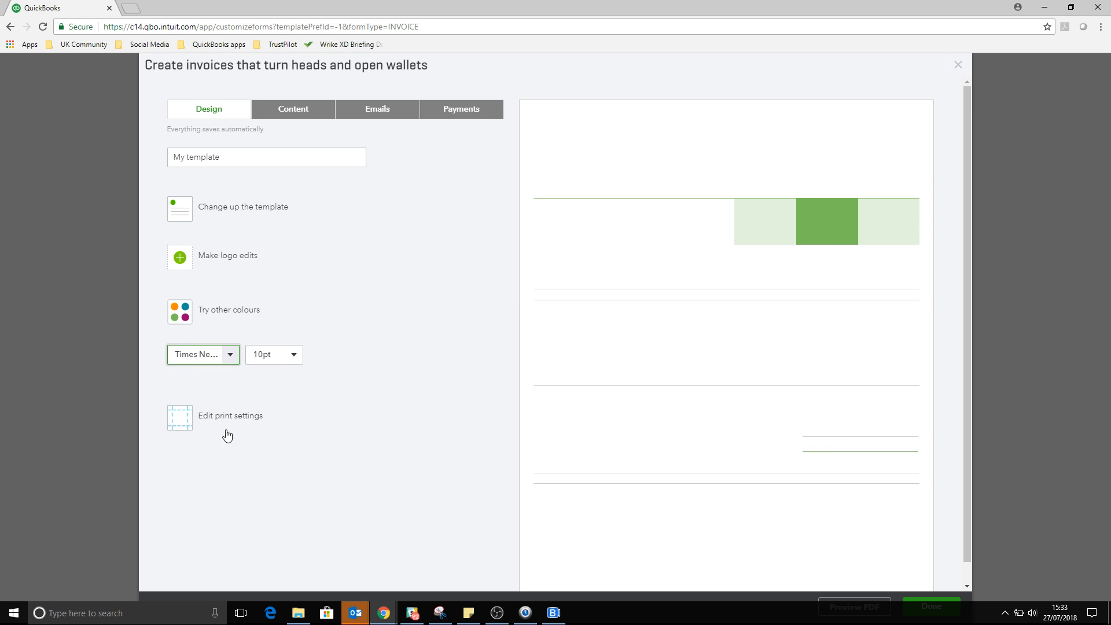
left_click(294, 362)
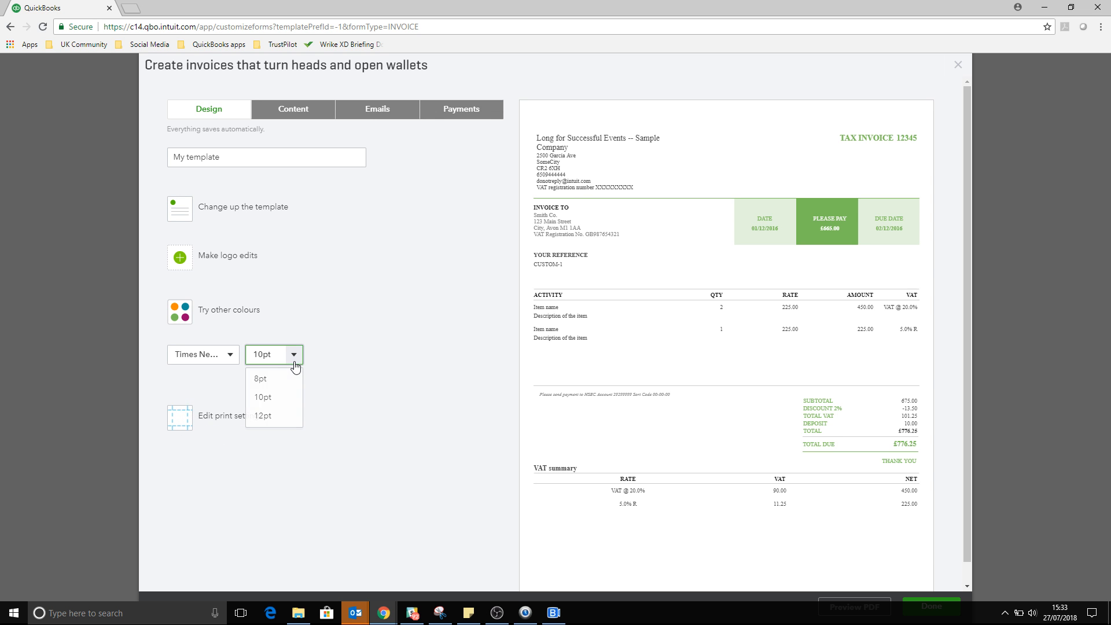
left_click(269, 416)
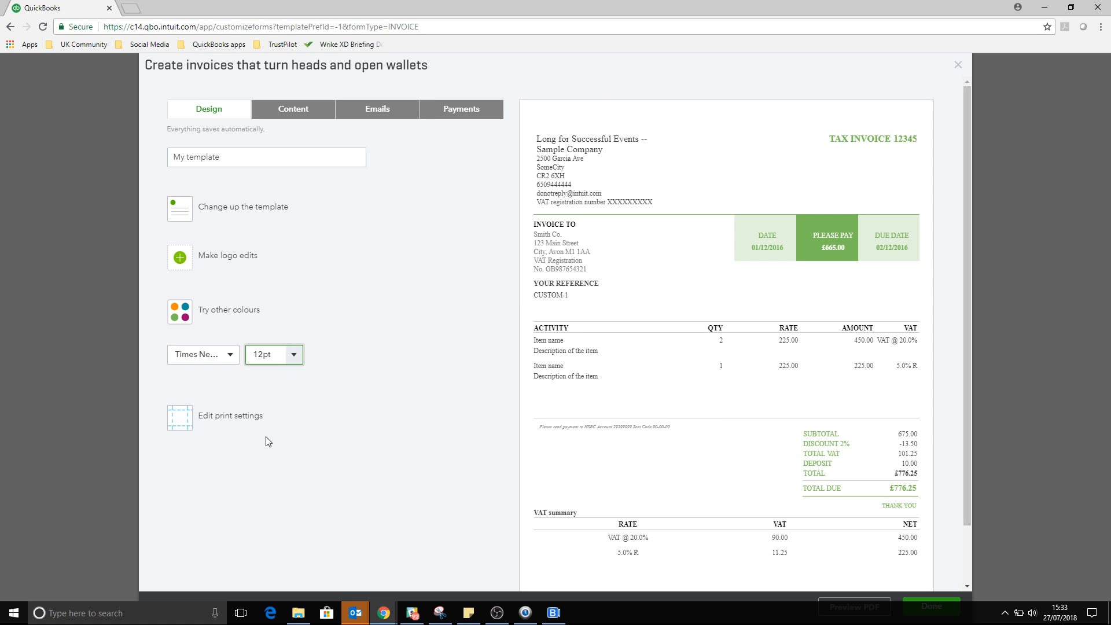
left_click(233, 420)
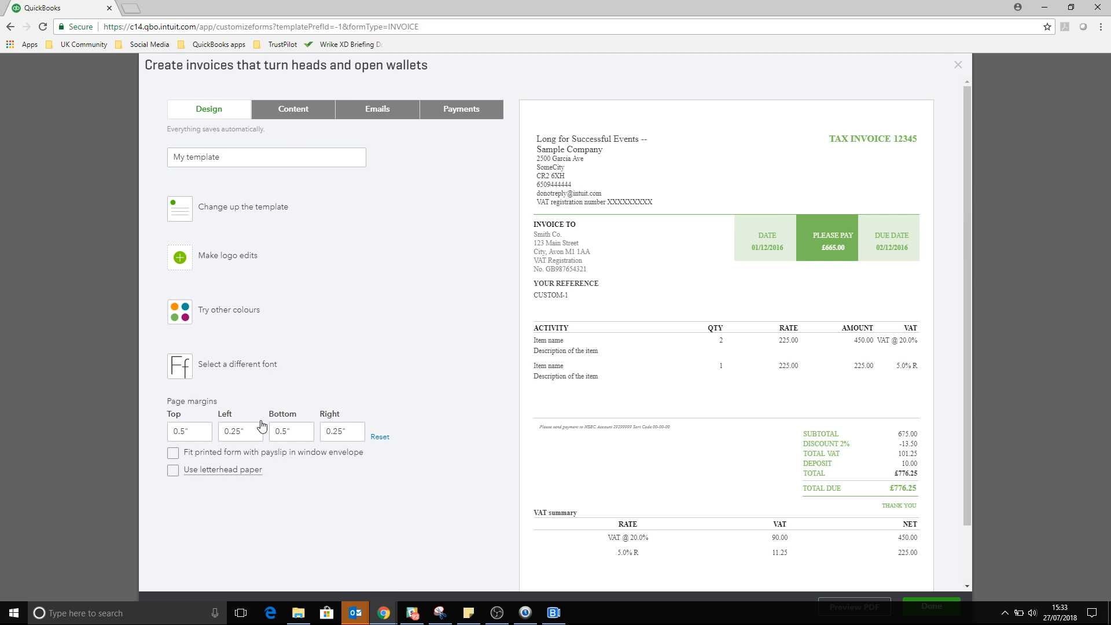
left_click(302, 110)
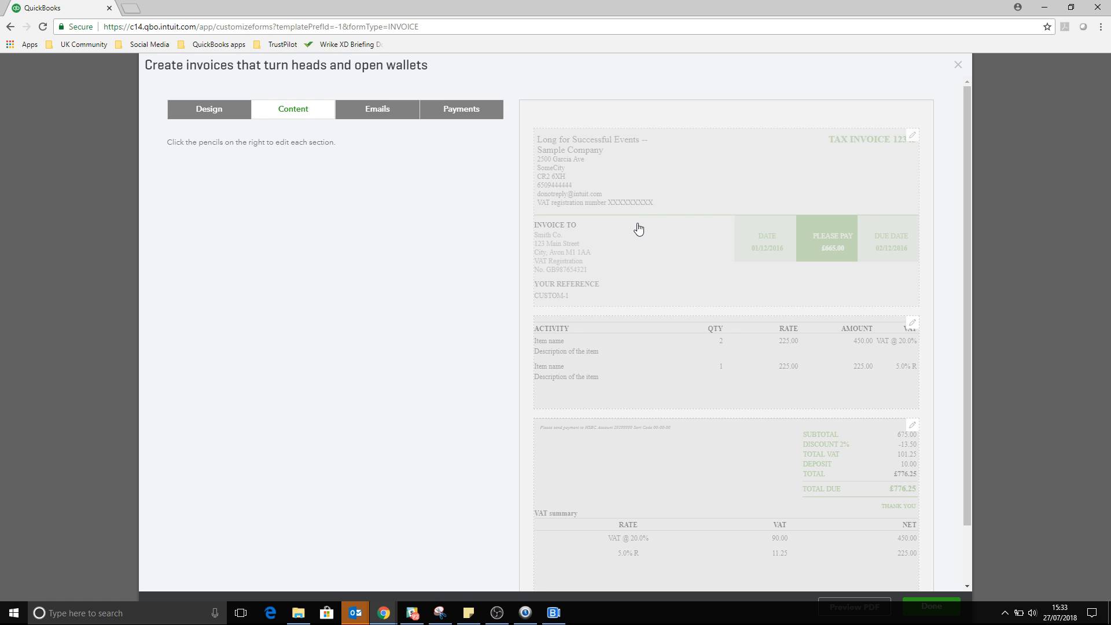
left_click(752, 197)
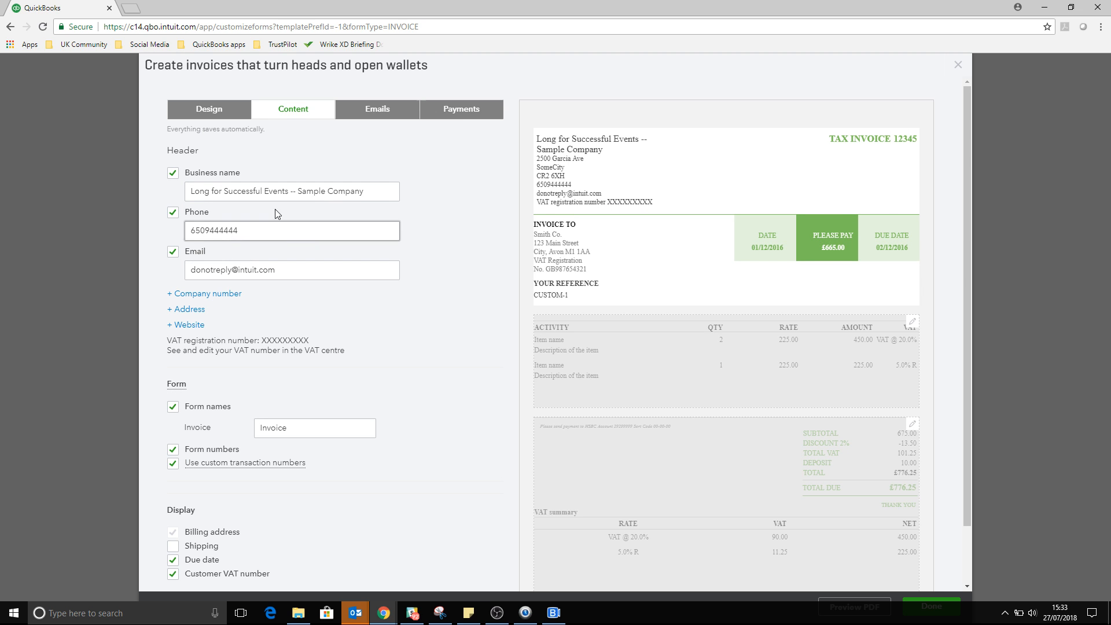
left_click(191, 310)
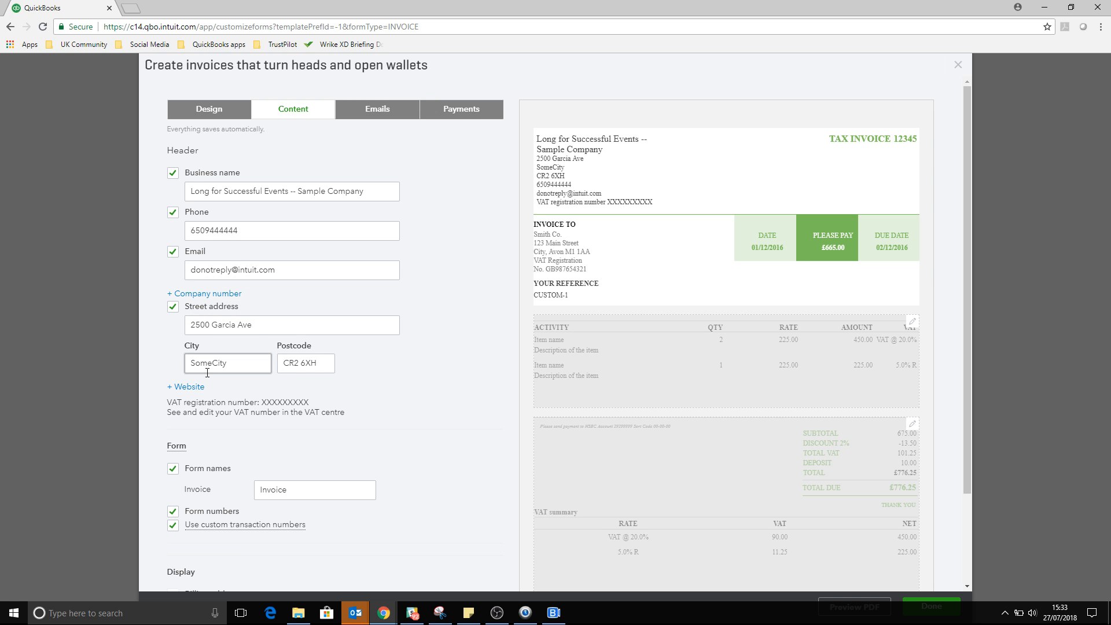
left_click(191, 387)
left_click(173, 384)
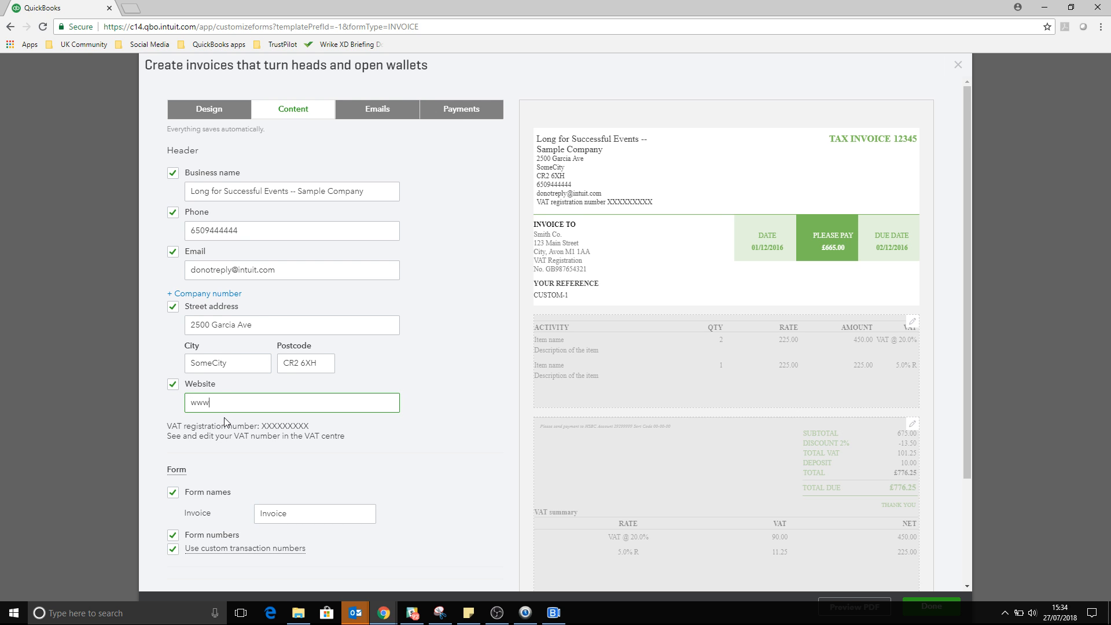
type("www.aurore")
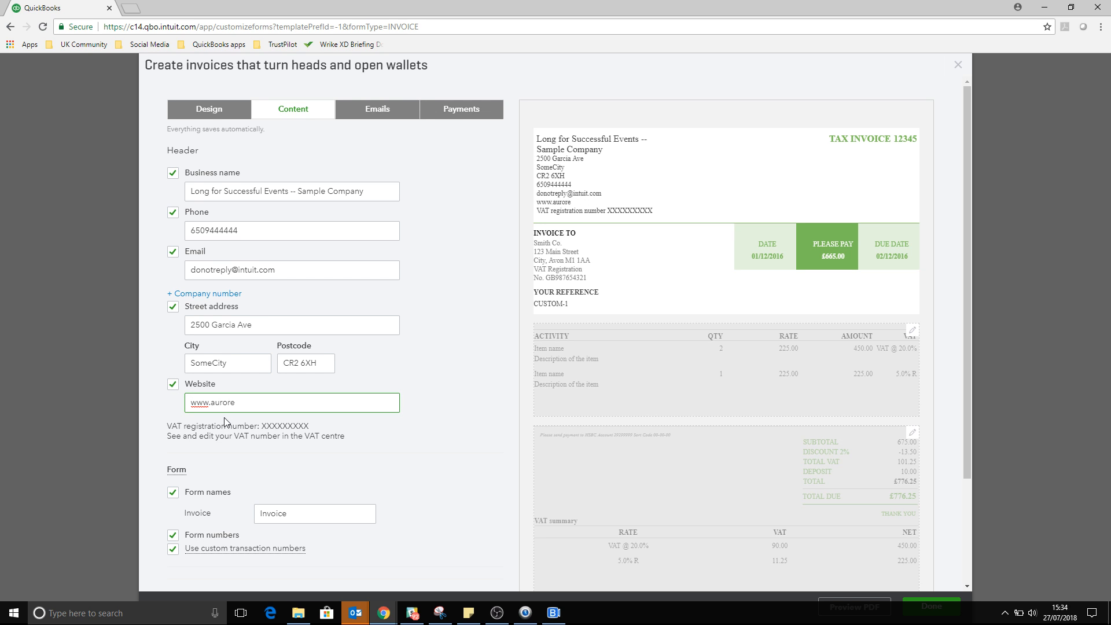
type(".com")
Examine the invoice header's VAT registration, form name and custom transaction number options.
left_click_drag(260, 426, 314, 425)
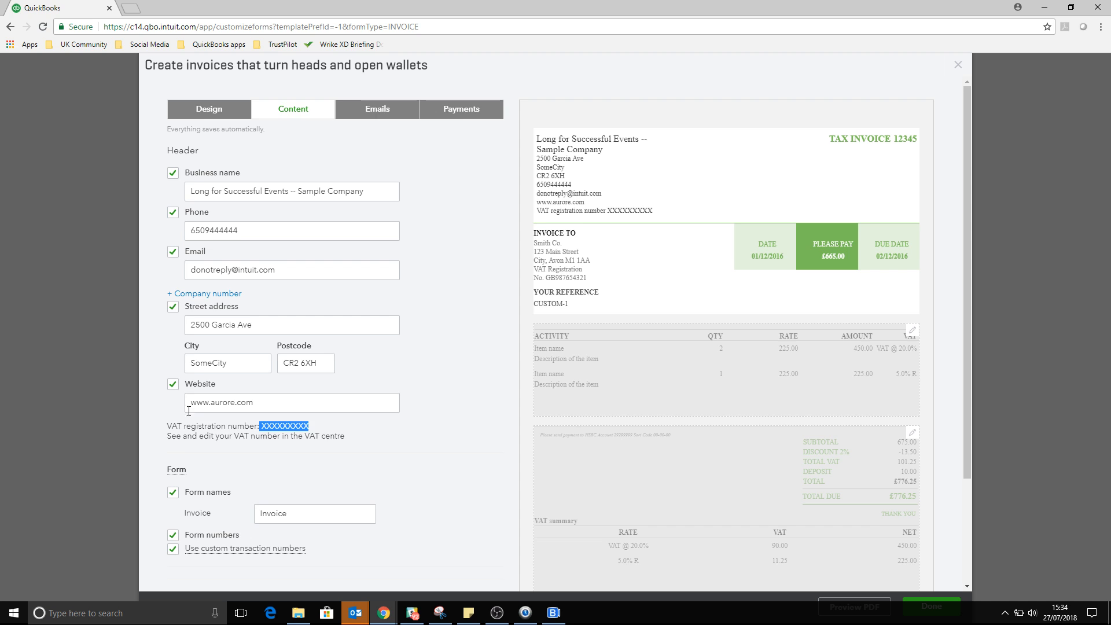
scroll(188, 457, "down", 1)
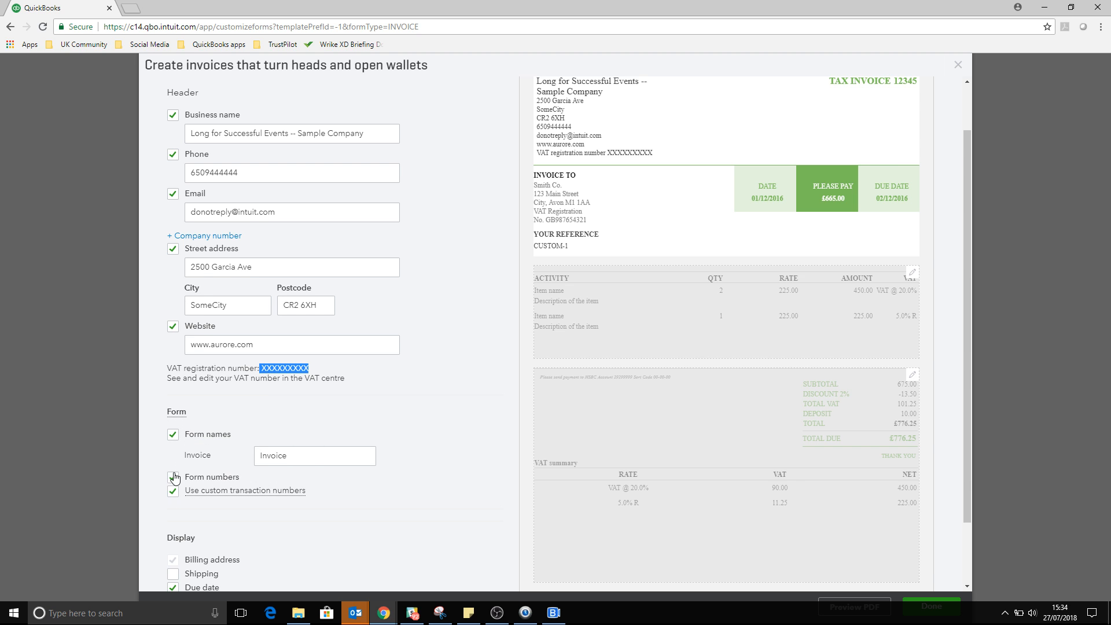
left_click(173, 490)
left_click(173, 490)
scroll(246, 447, "up", 1)
left_click(297, 518)
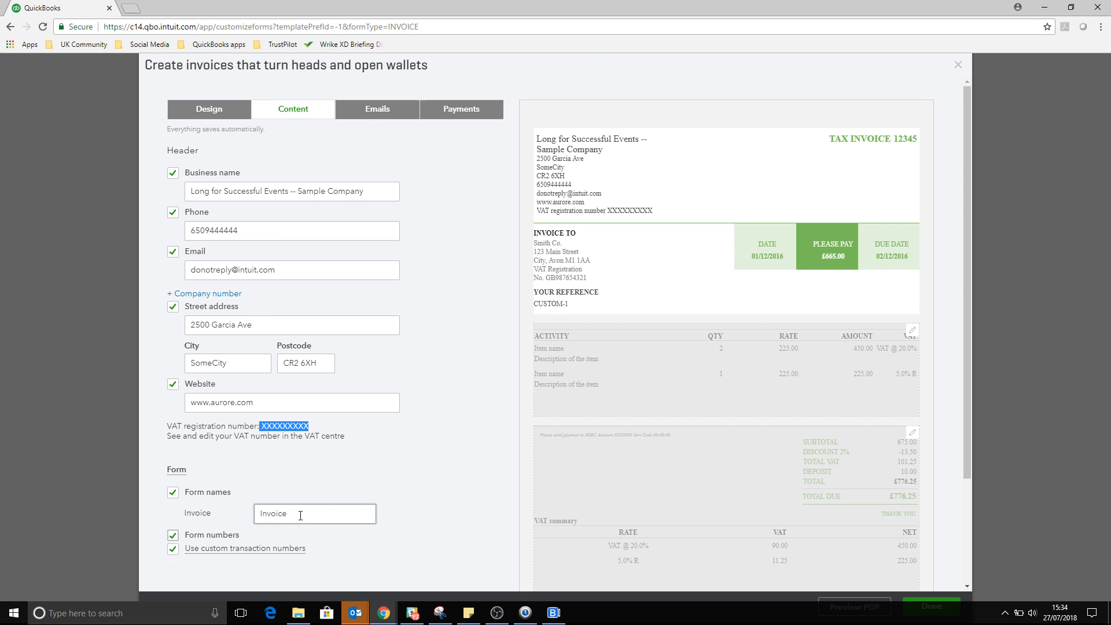
double_click(297, 518)
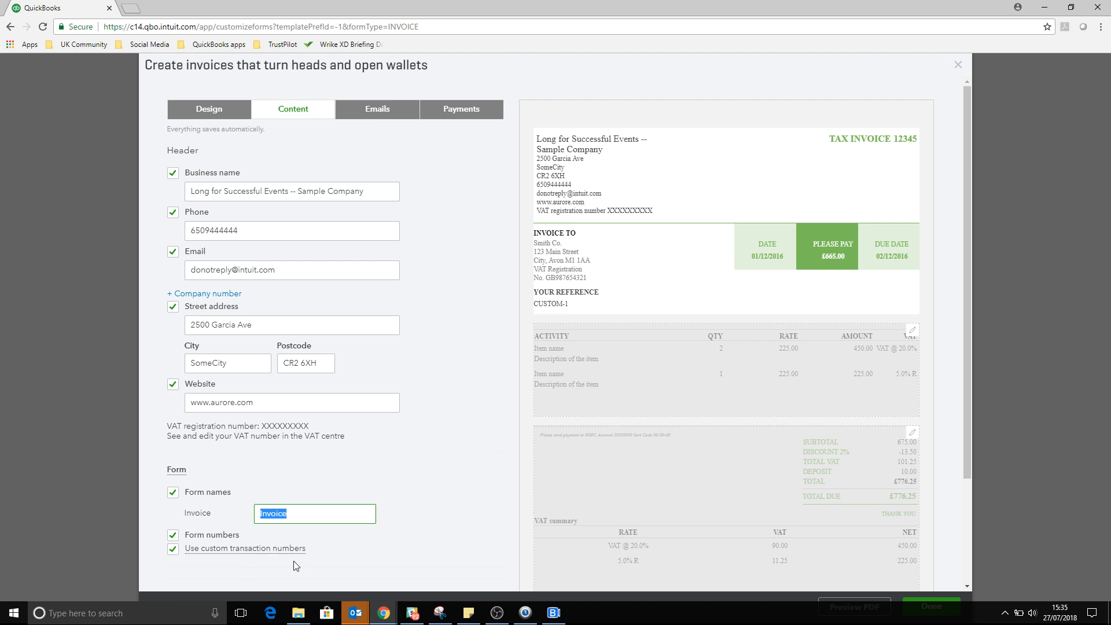
mouse_move(252, 551)
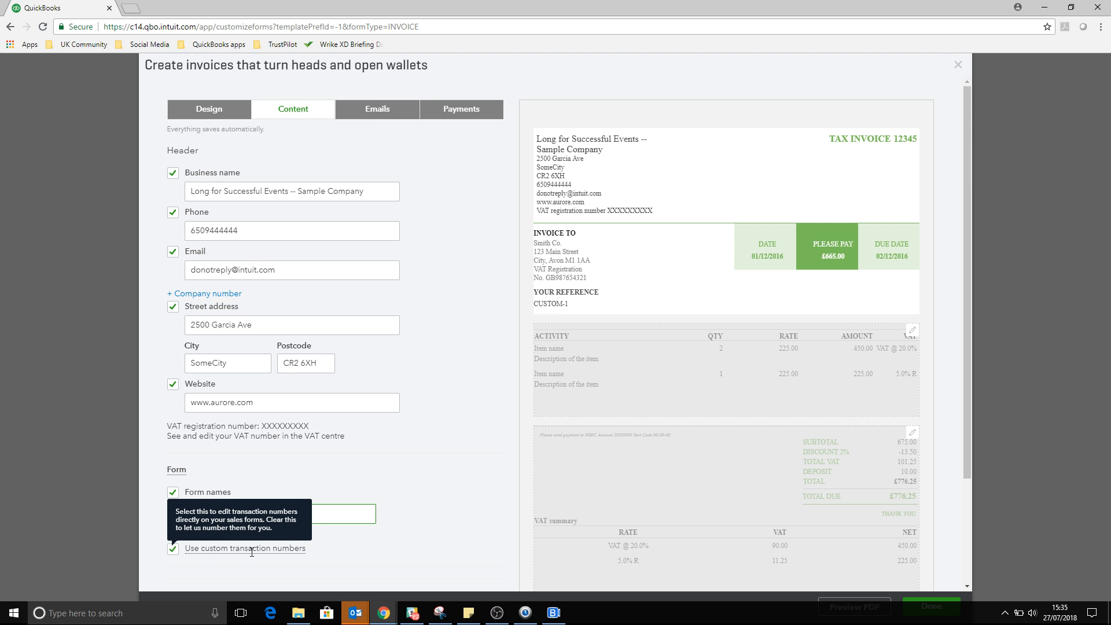
Keep shipping off and hide the due date in the header's display options, and show the custom fields.
scroll(185, 521, "down", 3)
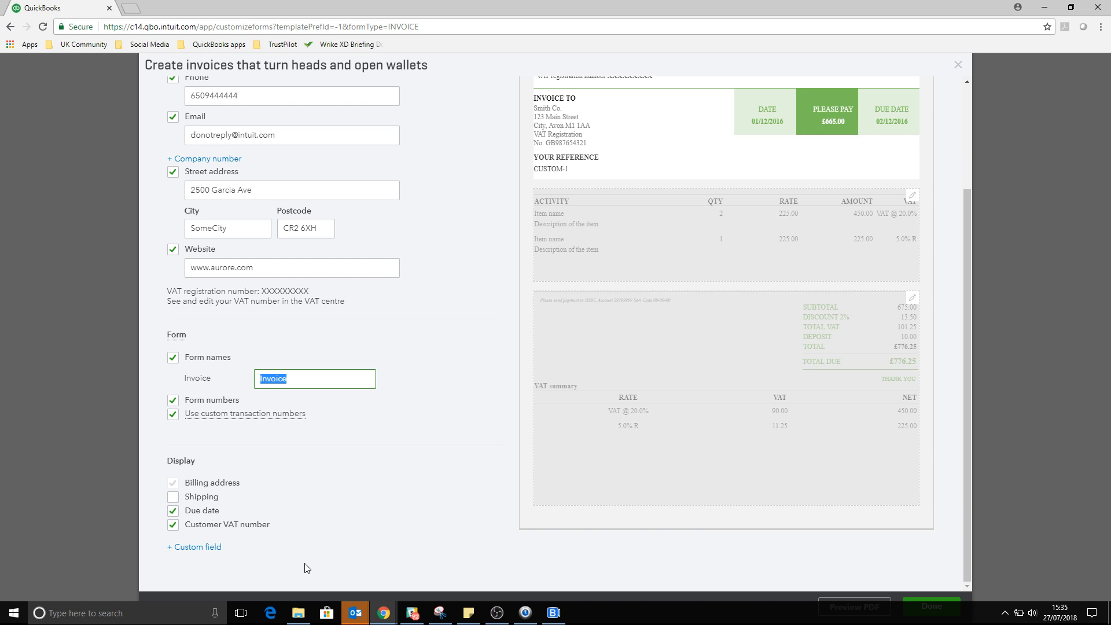
left_click(217, 495)
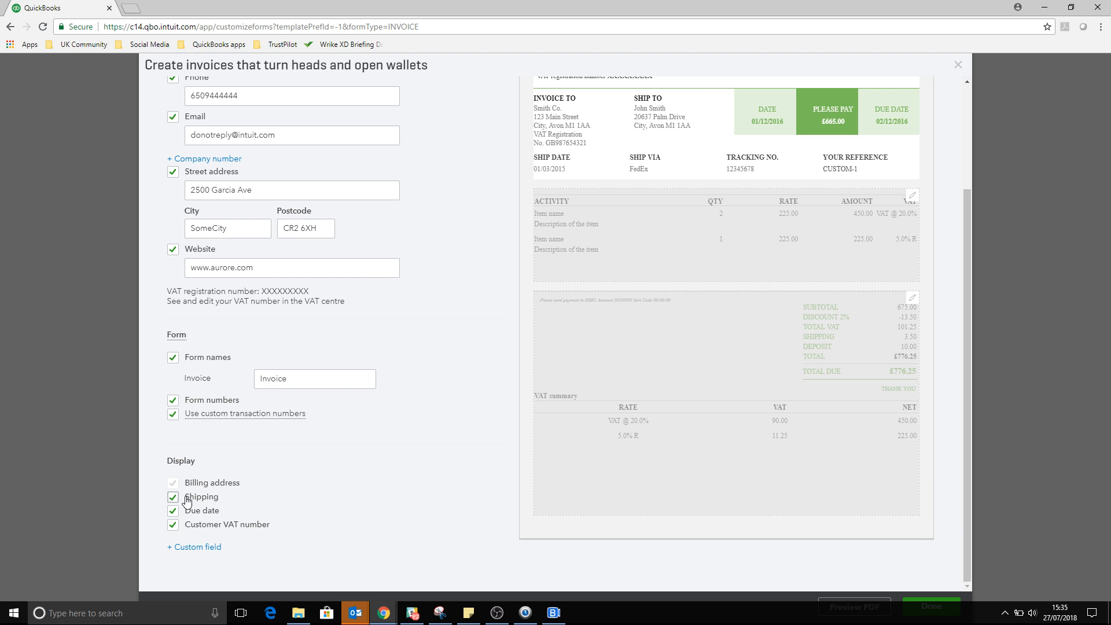
left_click(172, 498)
left_click(172, 511)
left_click(191, 547)
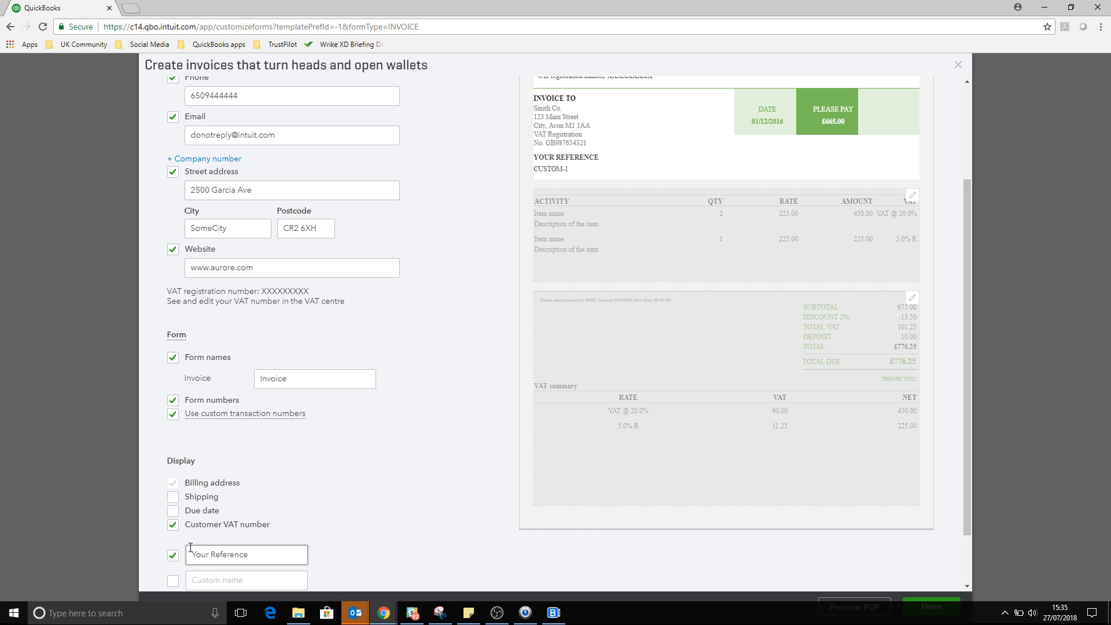
scroll(190, 548, "down", 1)
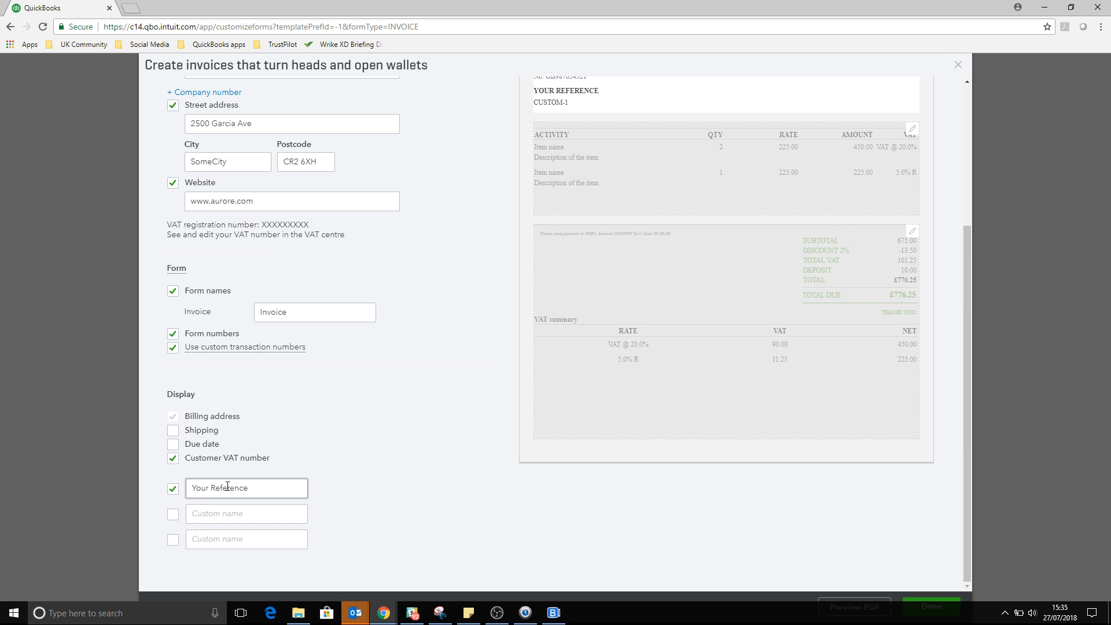
Add a second custom field named Sales Rep to the invoice header and check it in the preview.
left_click(174, 515)
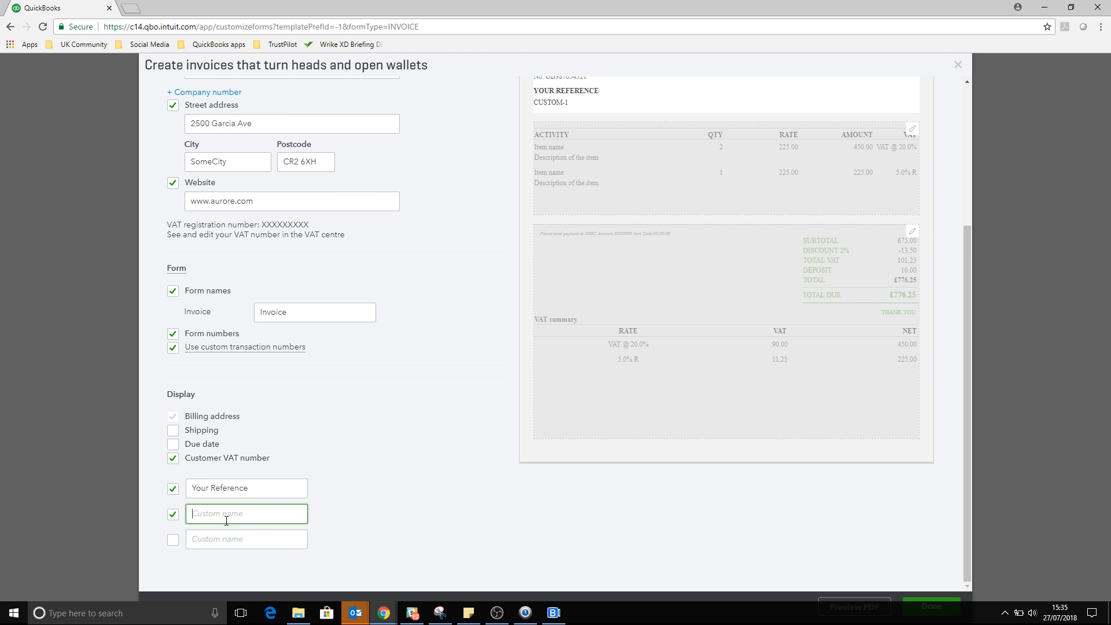
type("Sales Rep")
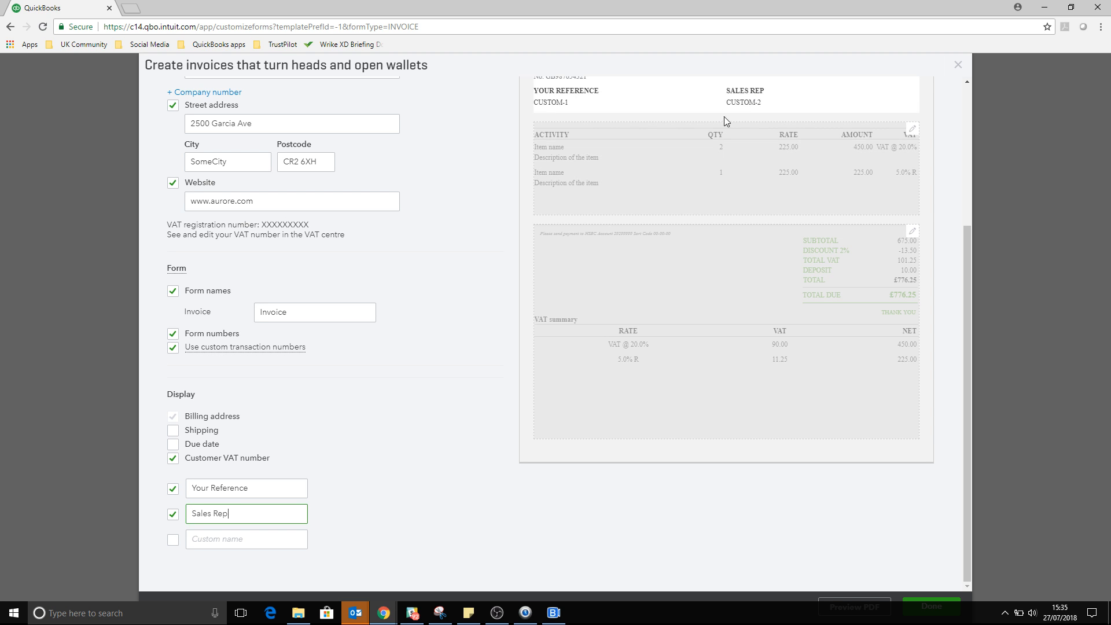
scroll(426, 438, "up", 4)
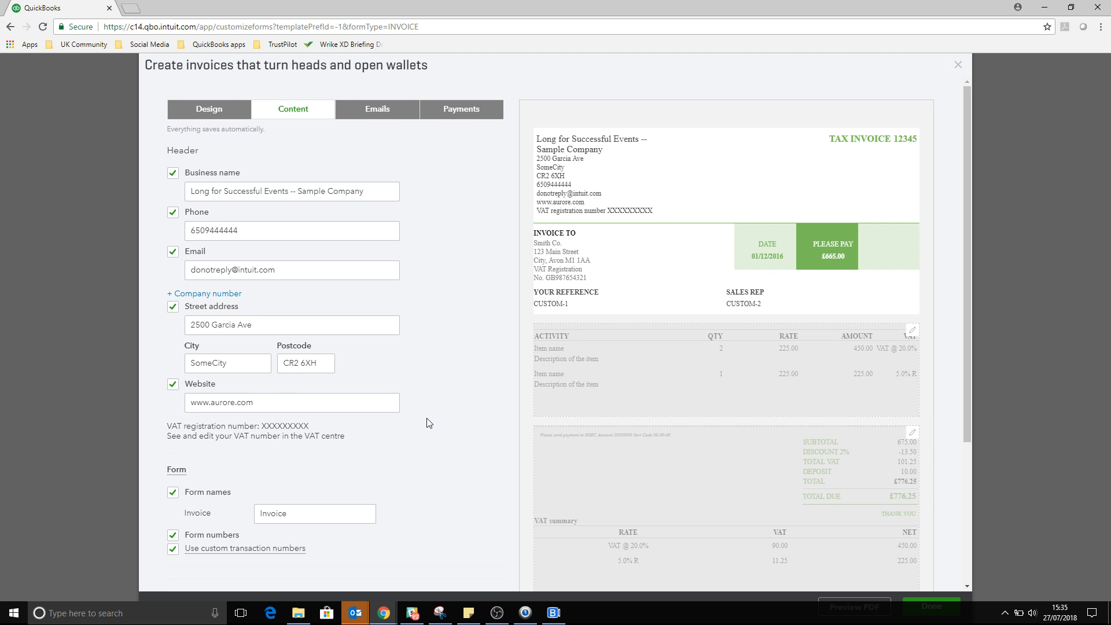
Open the invoice's table content and preview the account summary, leaving it off the invoice.
left_click(661, 386)
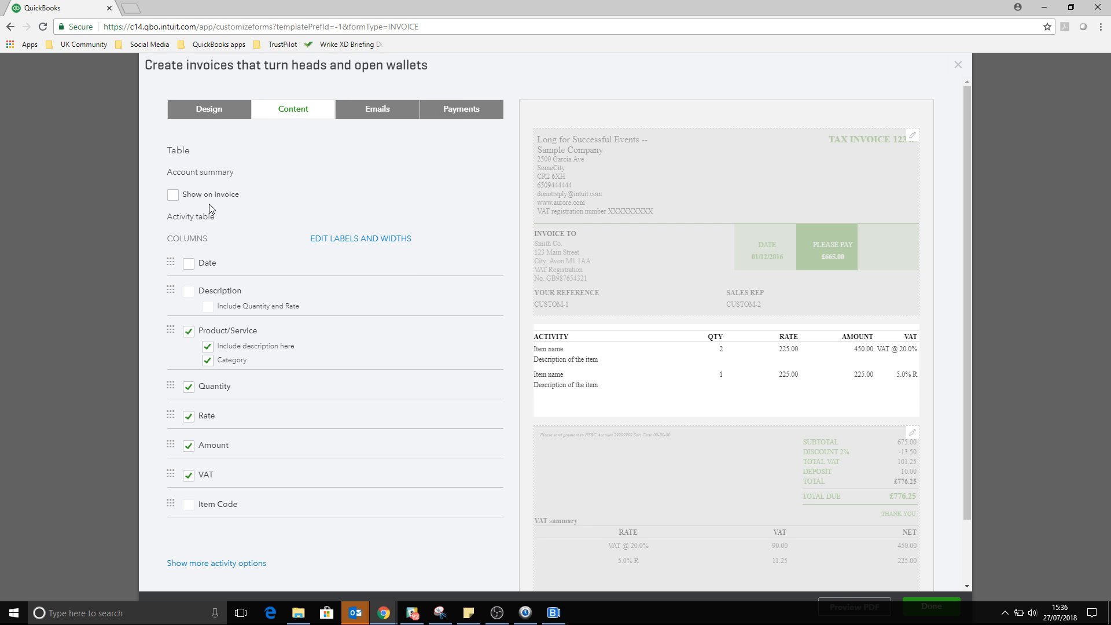
left_click(174, 197)
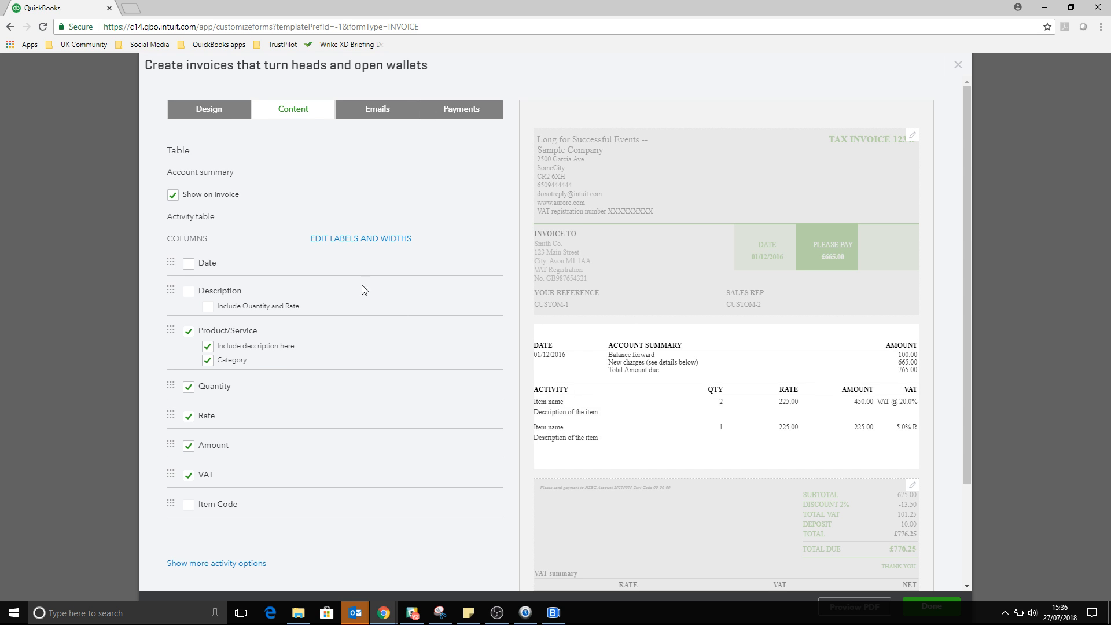
left_click(174, 202)
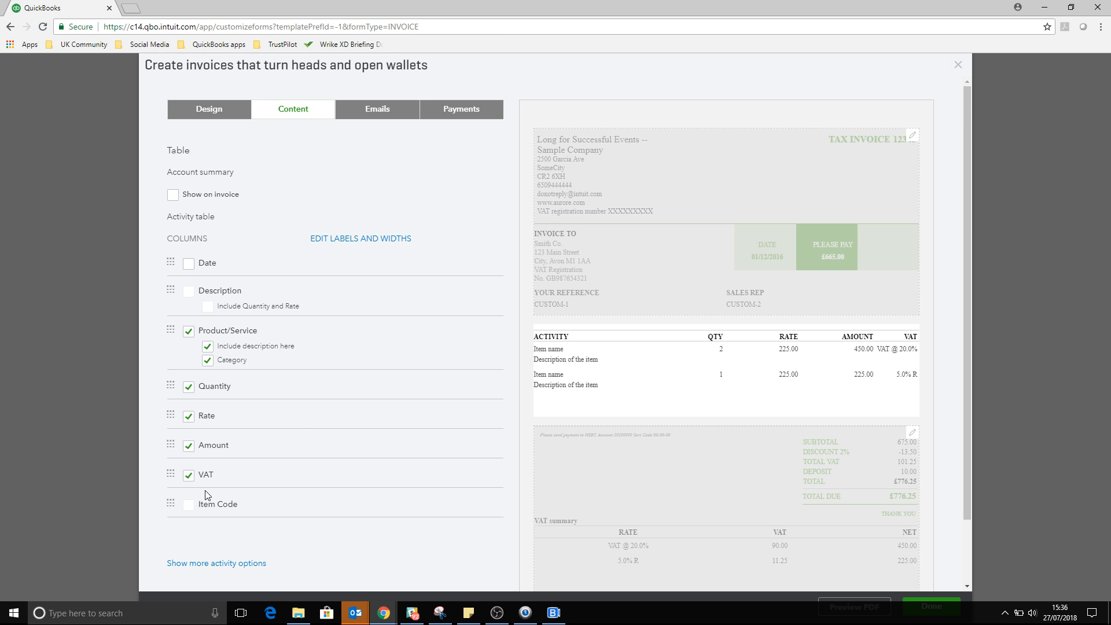
Show the Date column in the activity table and hide the Quantity and Rate columns.
left_click(192, 266)
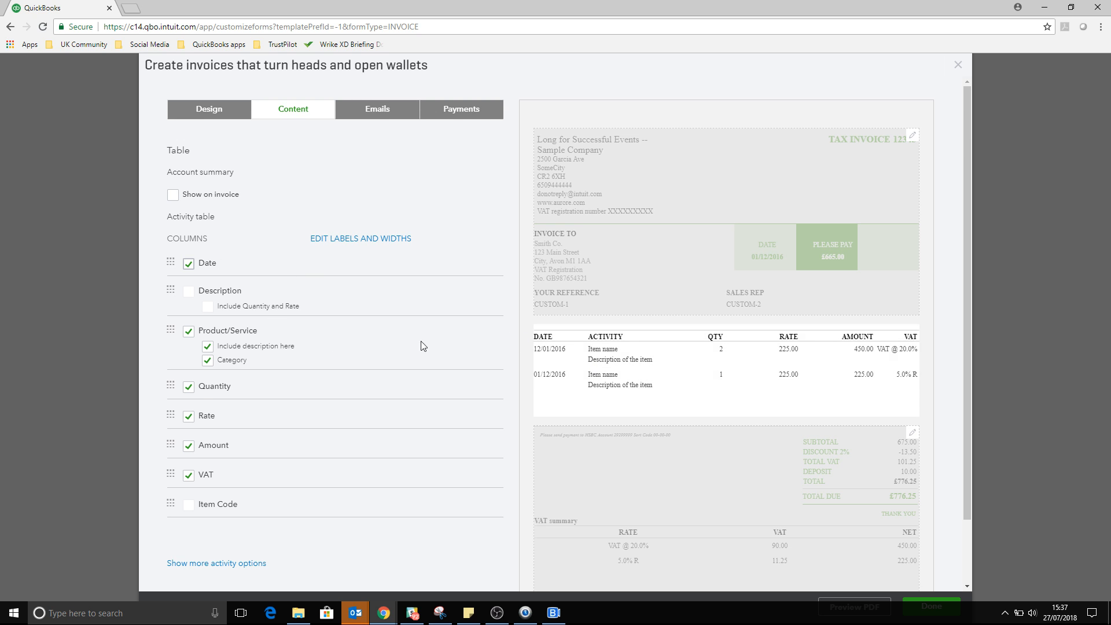
left_click(189, 387)
left_click(189, 418)
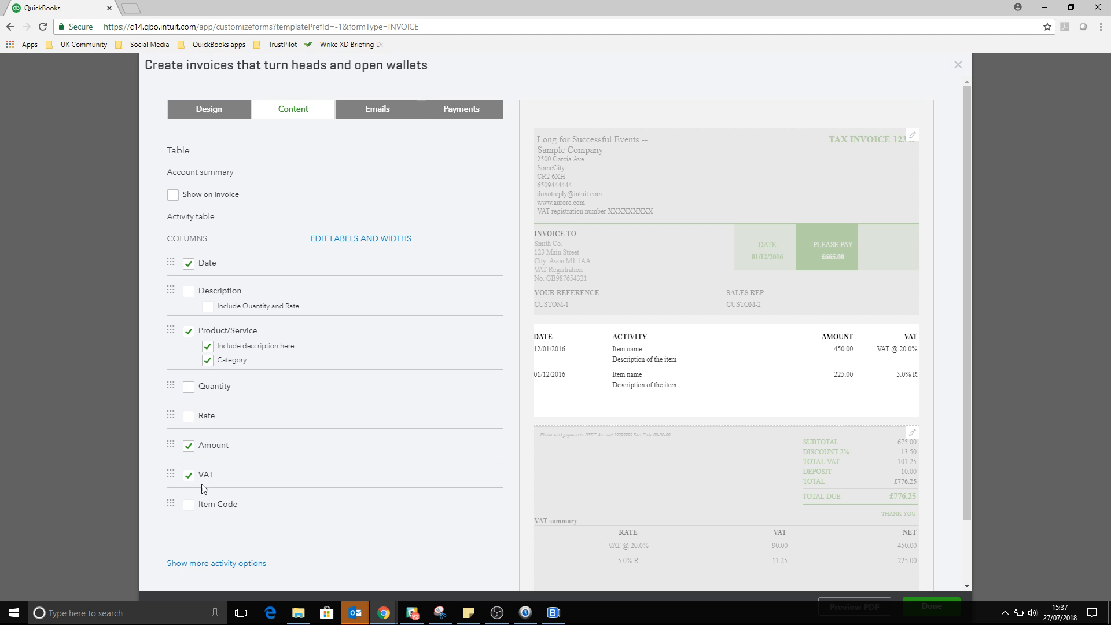
Adjust the activity table's column widths to 15 for Activity, 15 for Amount and 25 for VAT.
left_click(361, 238)
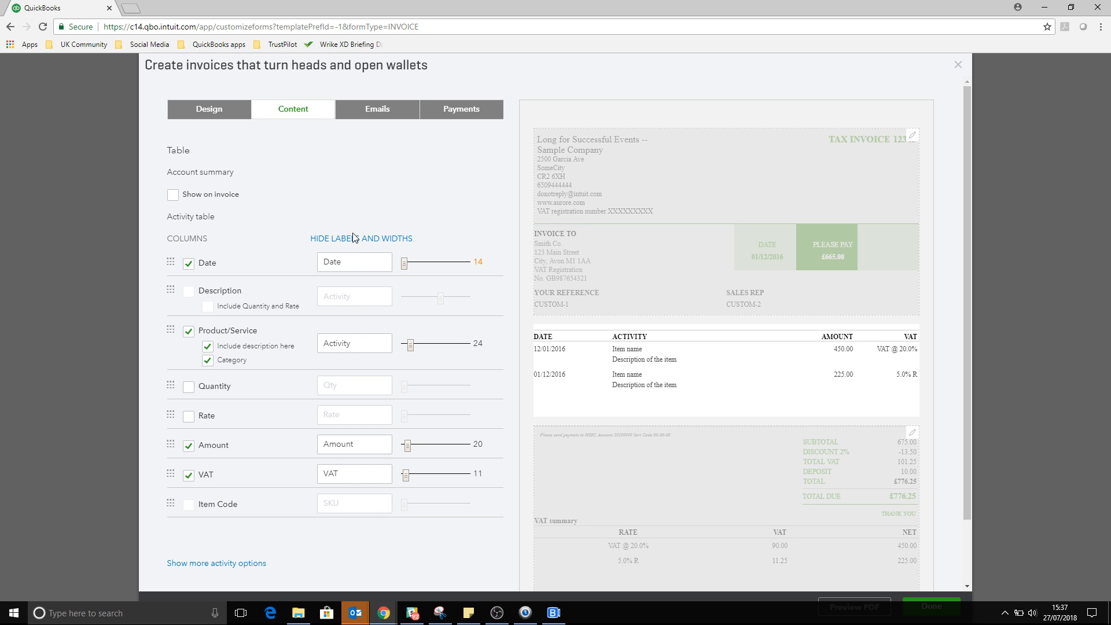
left_click_drag(406, 474, 405, 450)
left_click_drag(410, 345, 404, 345)
left_click_drag(412, 446, 390, 442)
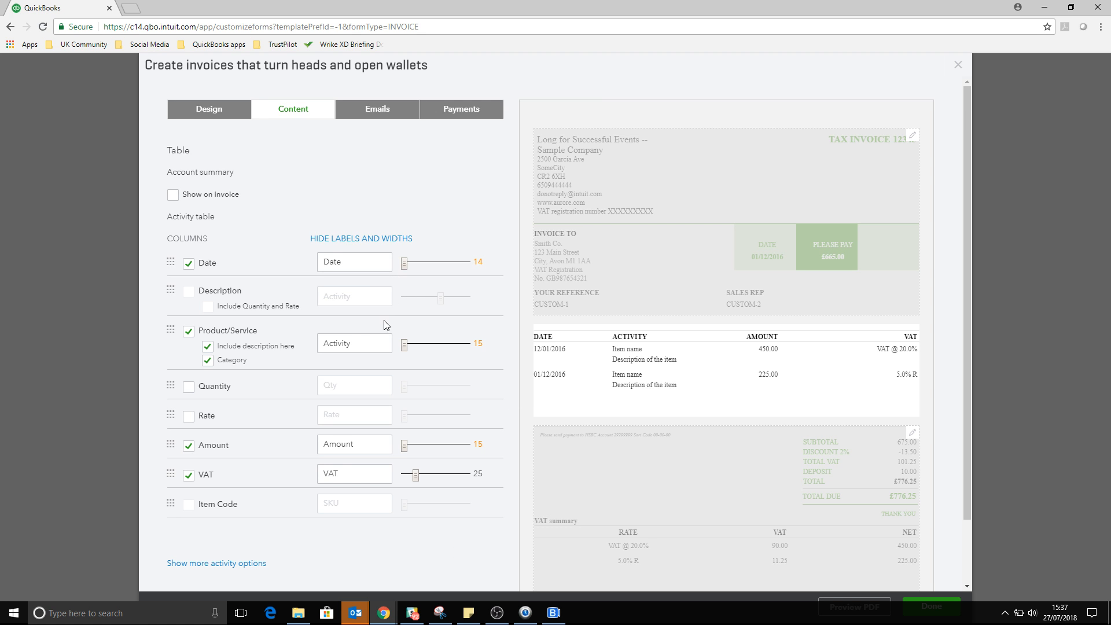
Examine the additional activity options, including the activity grouping choices, collapsed rows and markup on billable expenses.
left_click(196, 571)
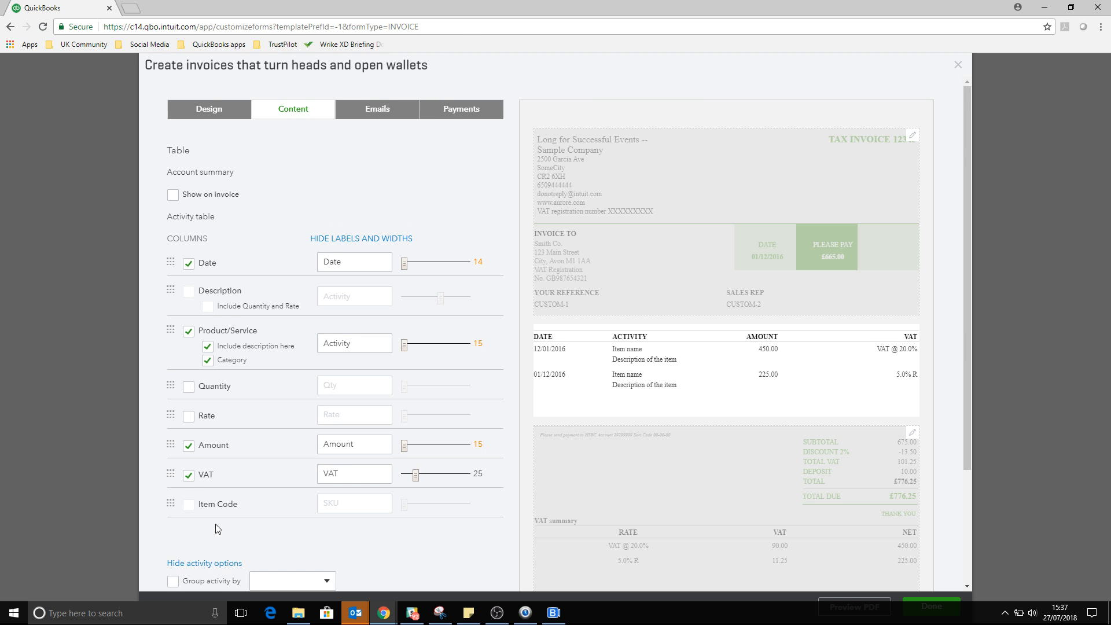
scroll(220, 538, "down", 3)
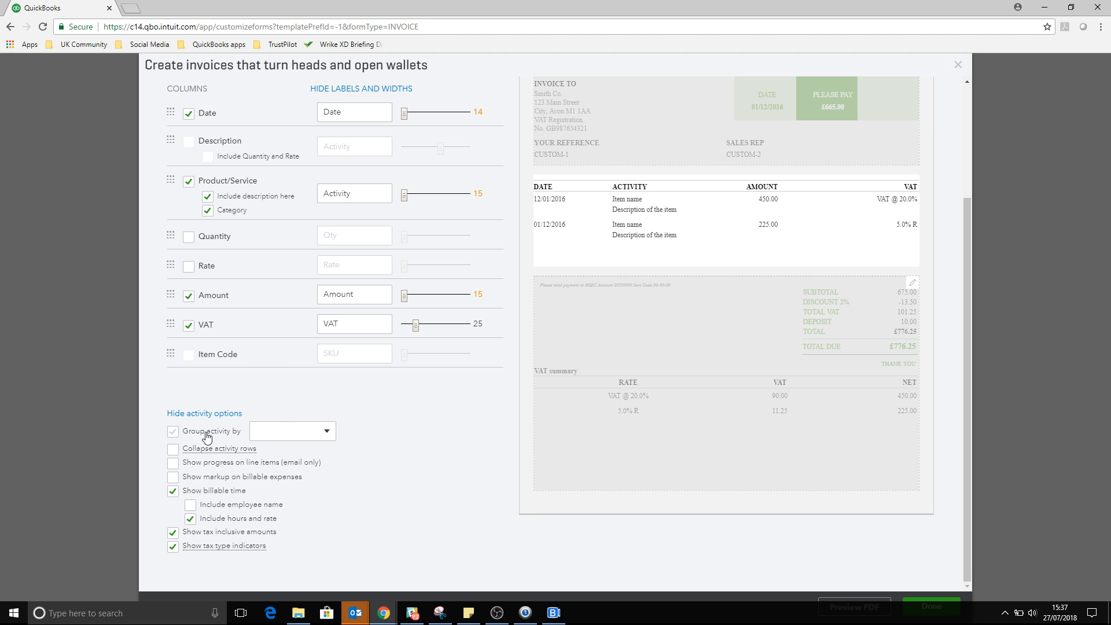
left_click(328, 436)
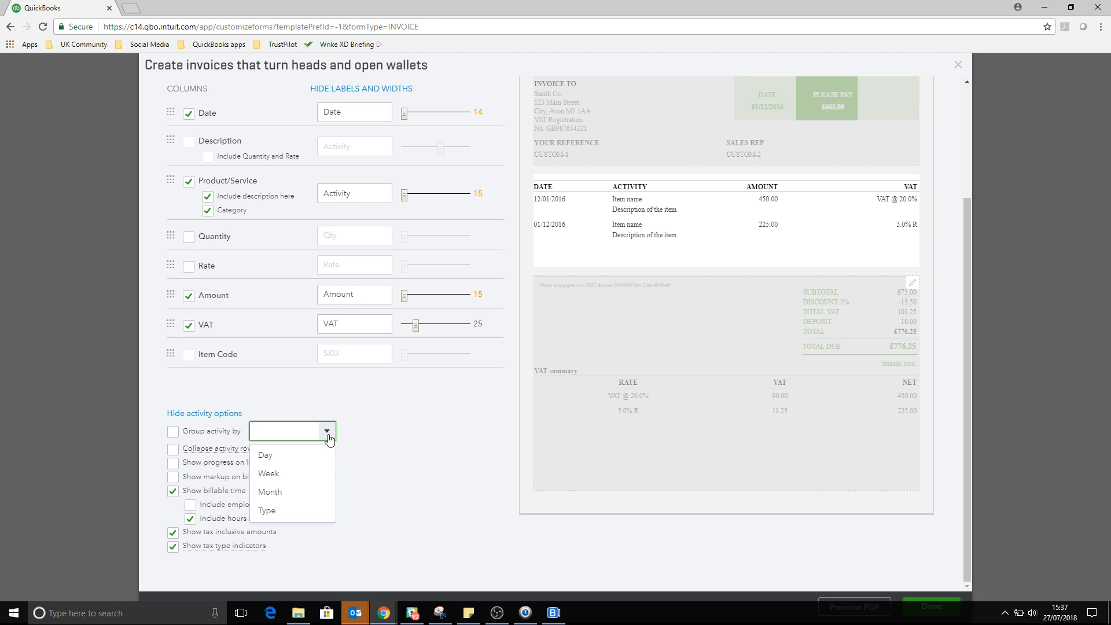
left_click(353, 461)
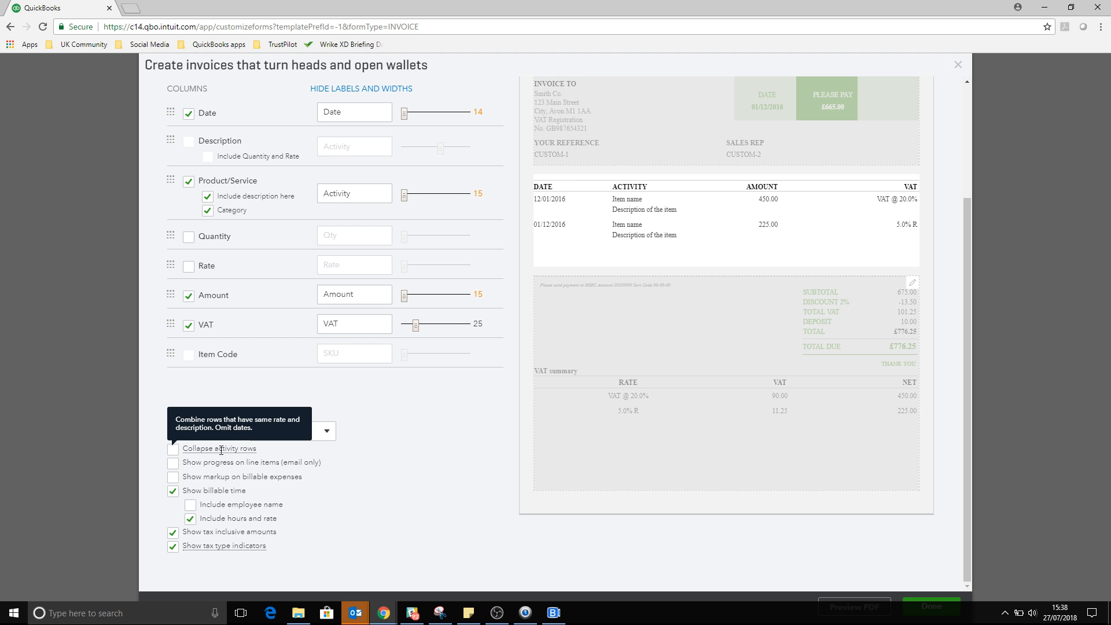
left_click(299, 481)
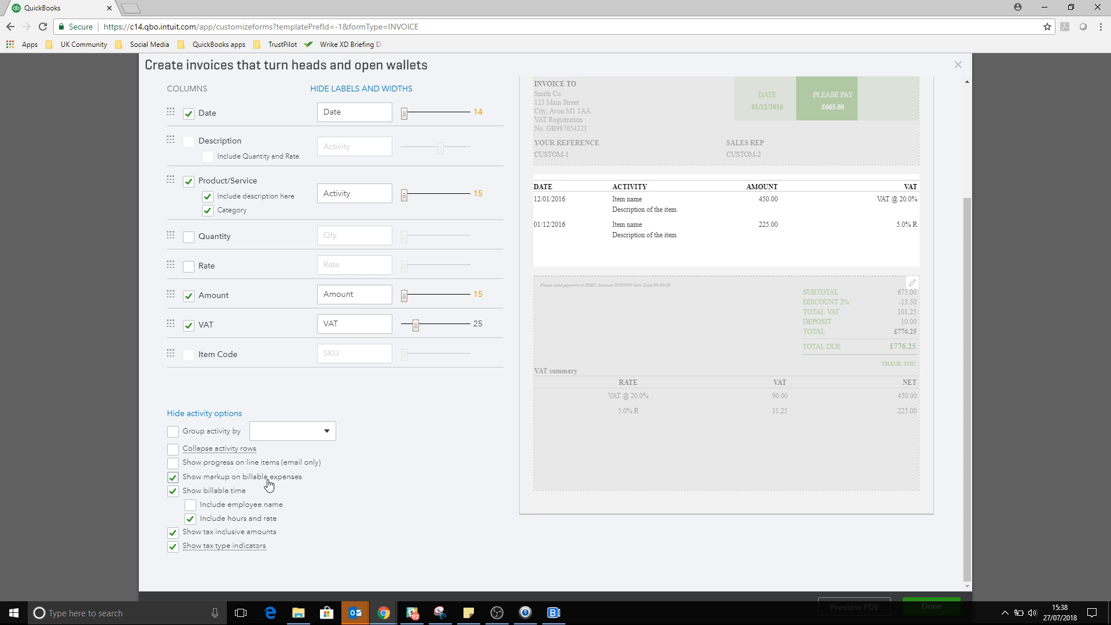
left_click(274, 481)
mouse_move(205, 542)
Open the invoice's footer content and hide the VAT summary, keeping the discount and deposit displayed.
scroll(292, 500, "up", 2)
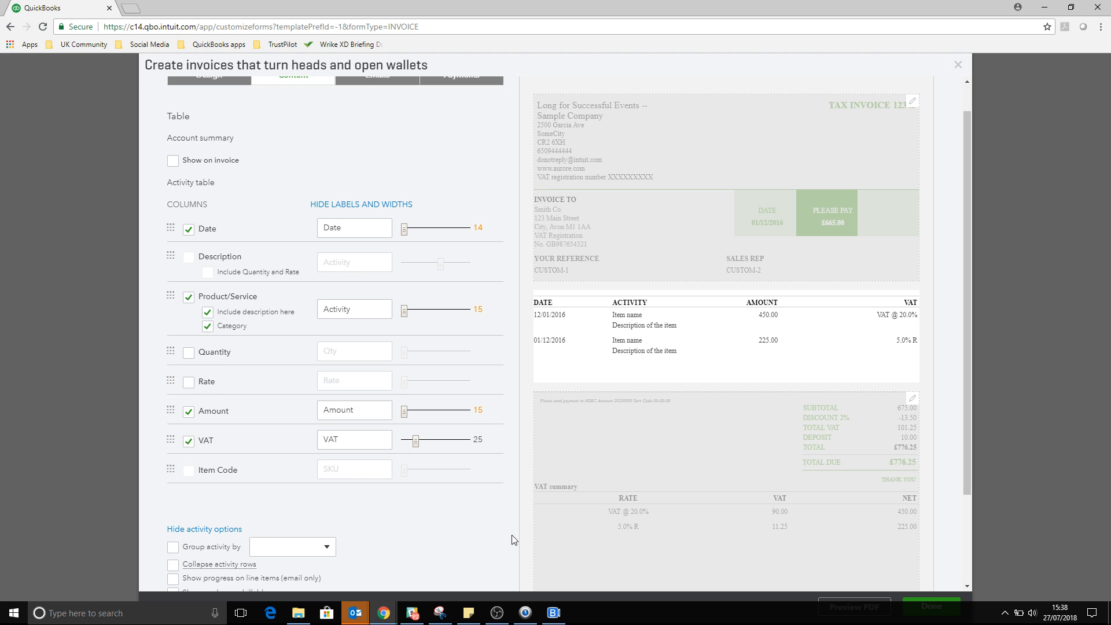
left_click(637, 479)
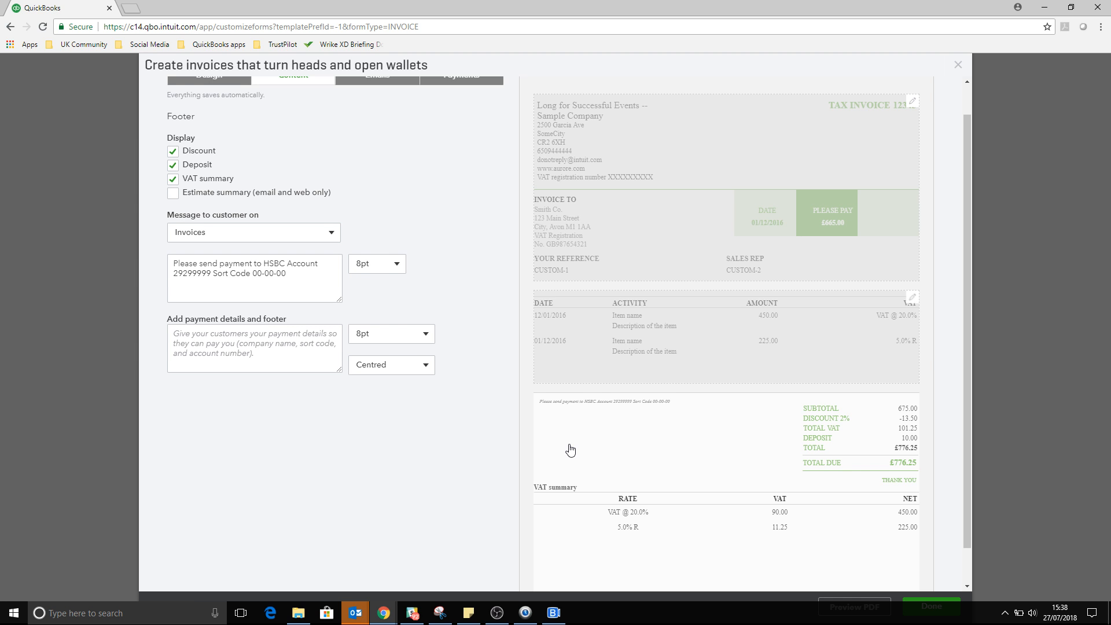
scroll(584, 453, "down", 1)
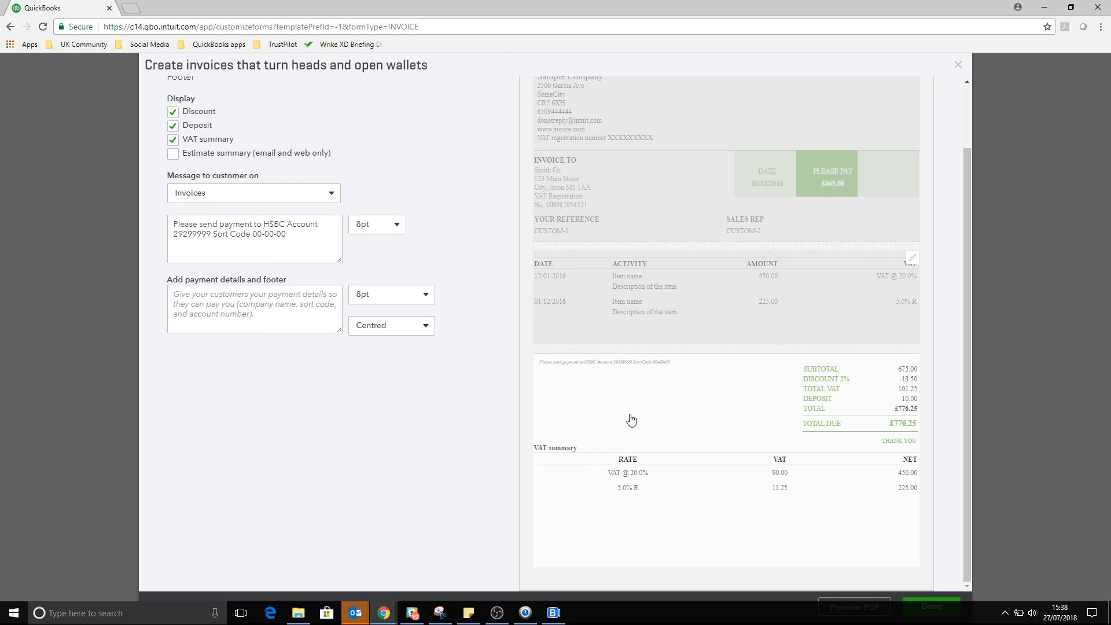
left_click(173, 111)
left_click(172, 140)
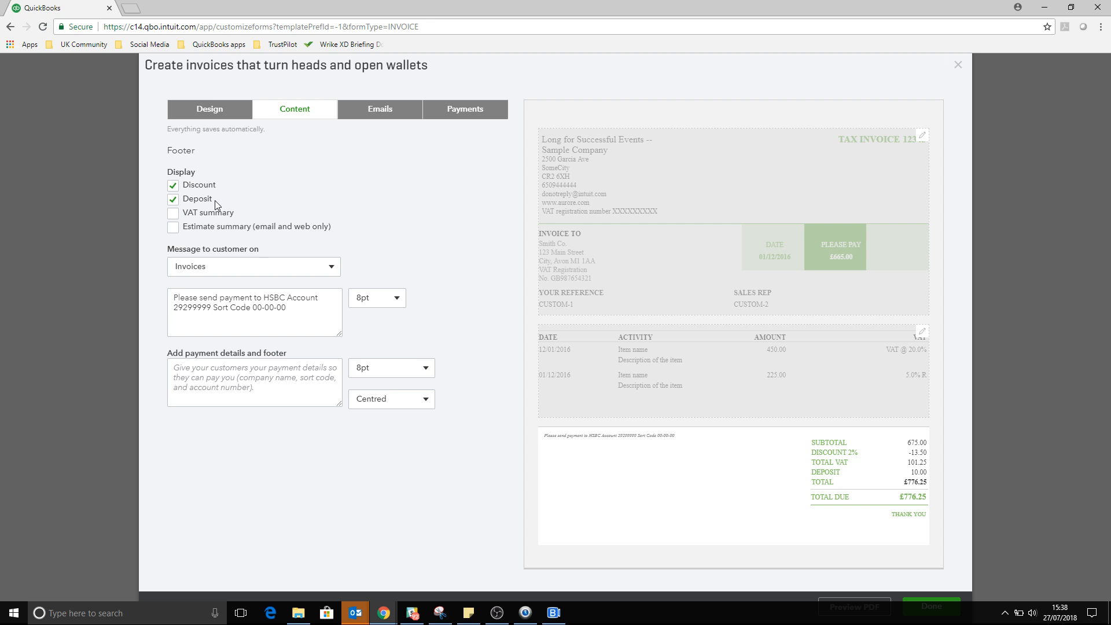
Move the HSBC payment instructions from the invoice's customer message into the payment details and footer text.
left_click(284, 313)
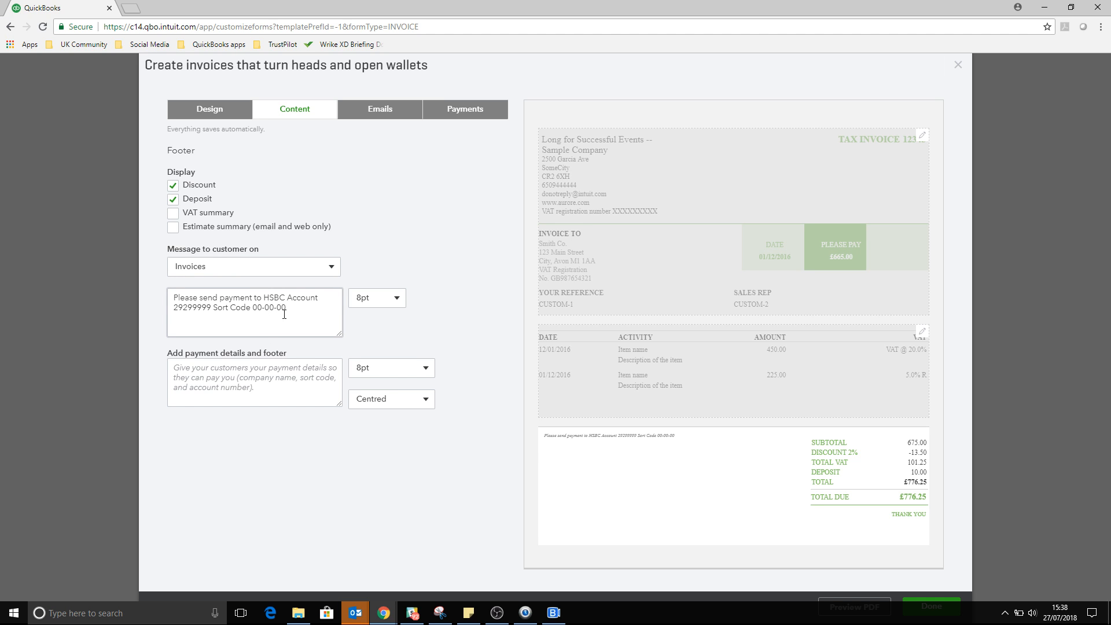
left_click_drag(284, 312, 167, 275)
key("ctrl+c")
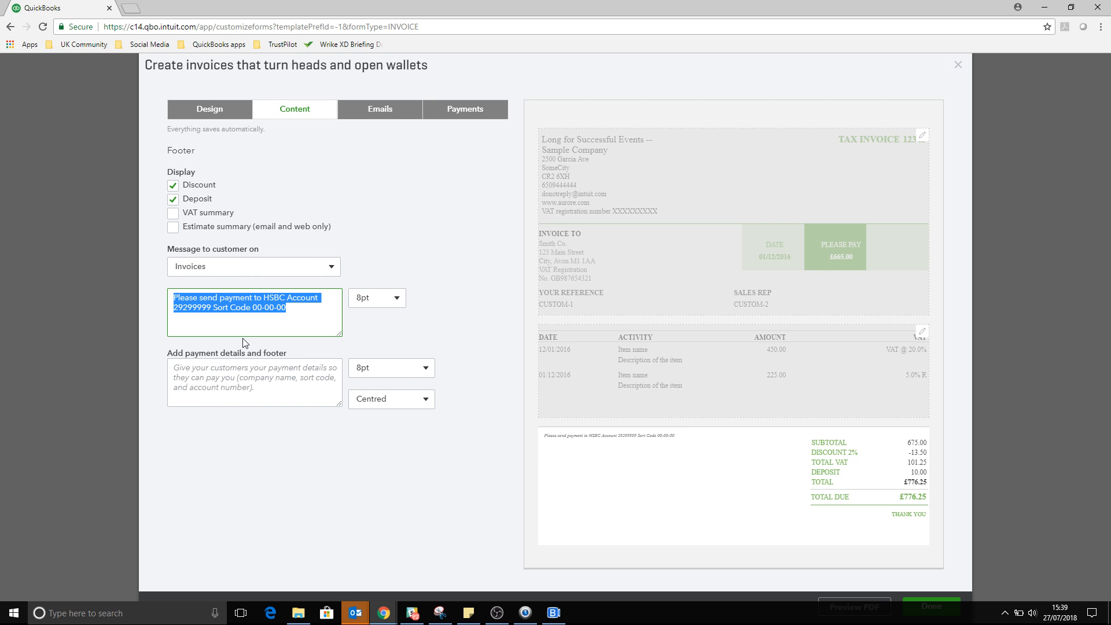
key("BackSpace")
left_click(230, 370)
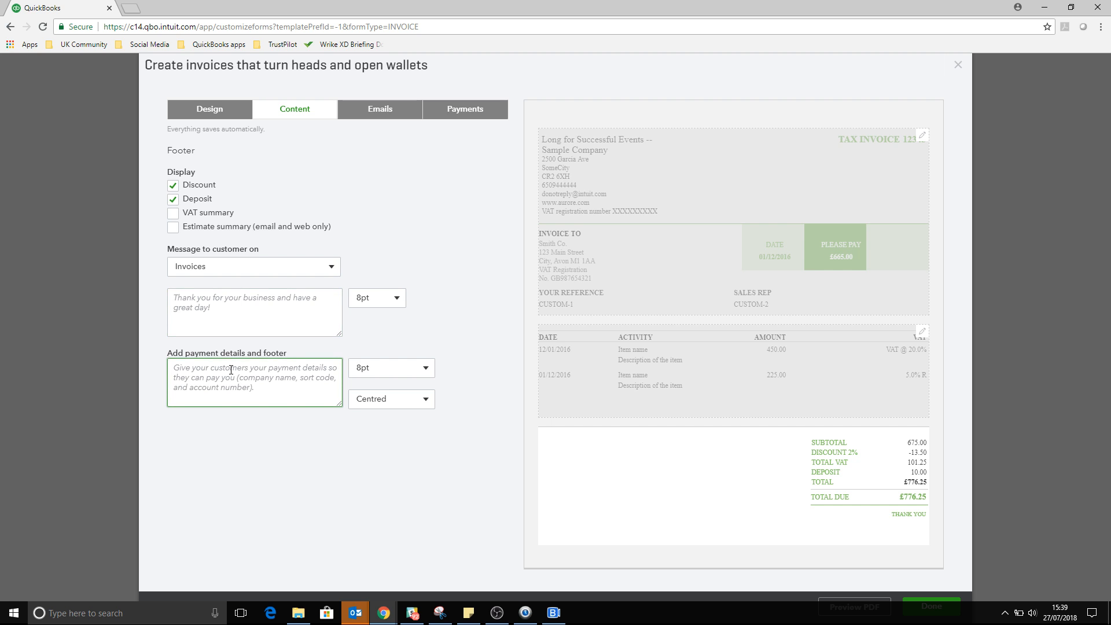
key("ctrl+v")
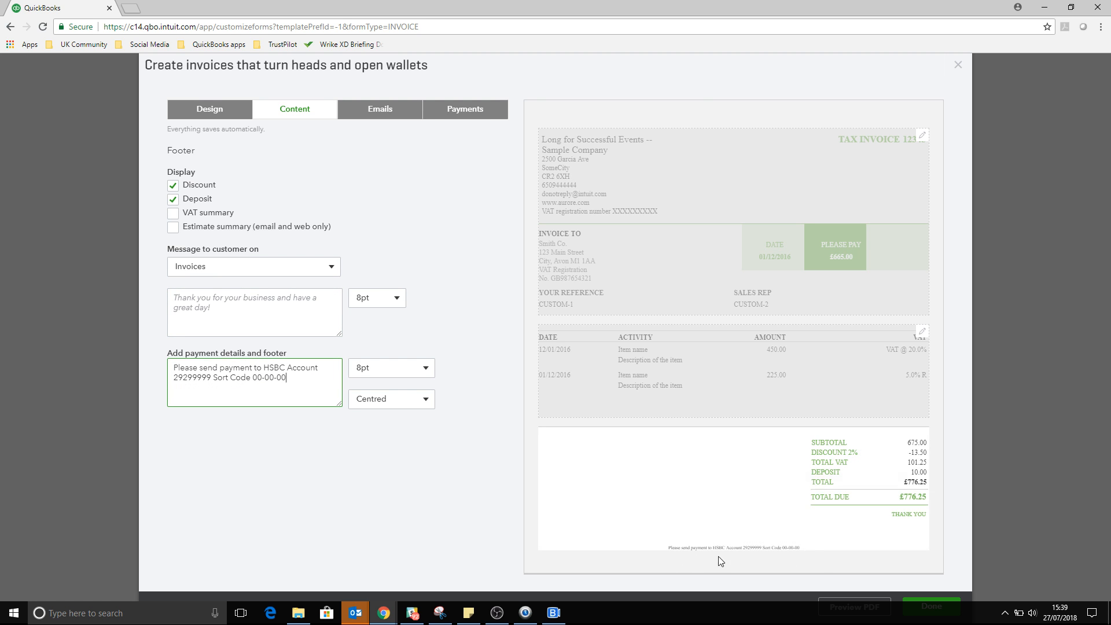
Write the customer message "Thank you so much for buying my products" and set its size to 12pt.
left_click(265, 313)
type("T")
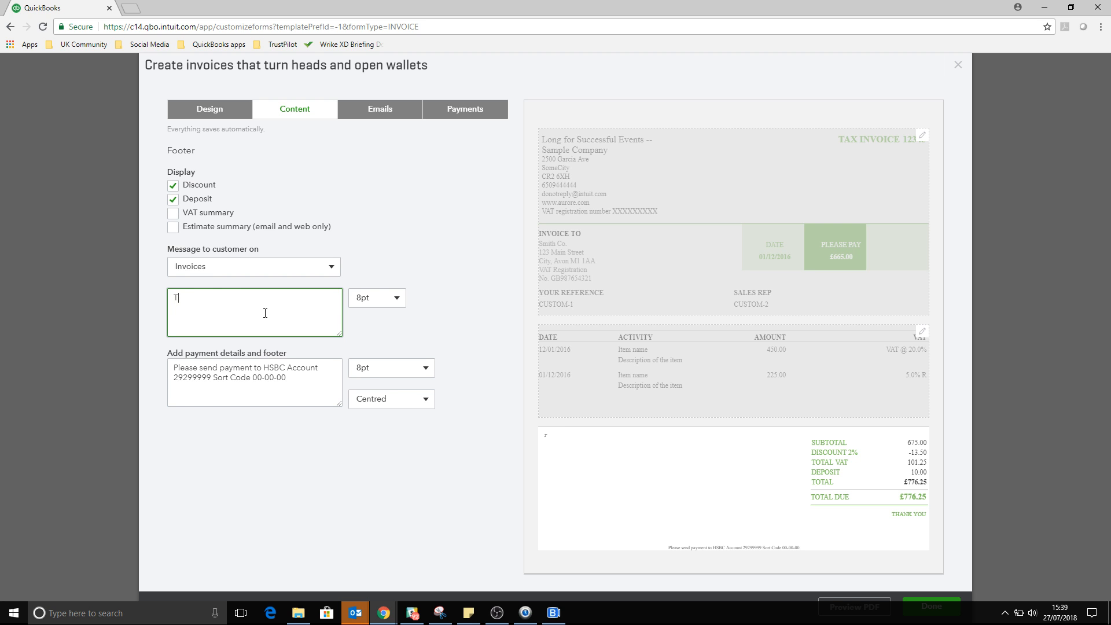
type("hanks you so much for buying my products")
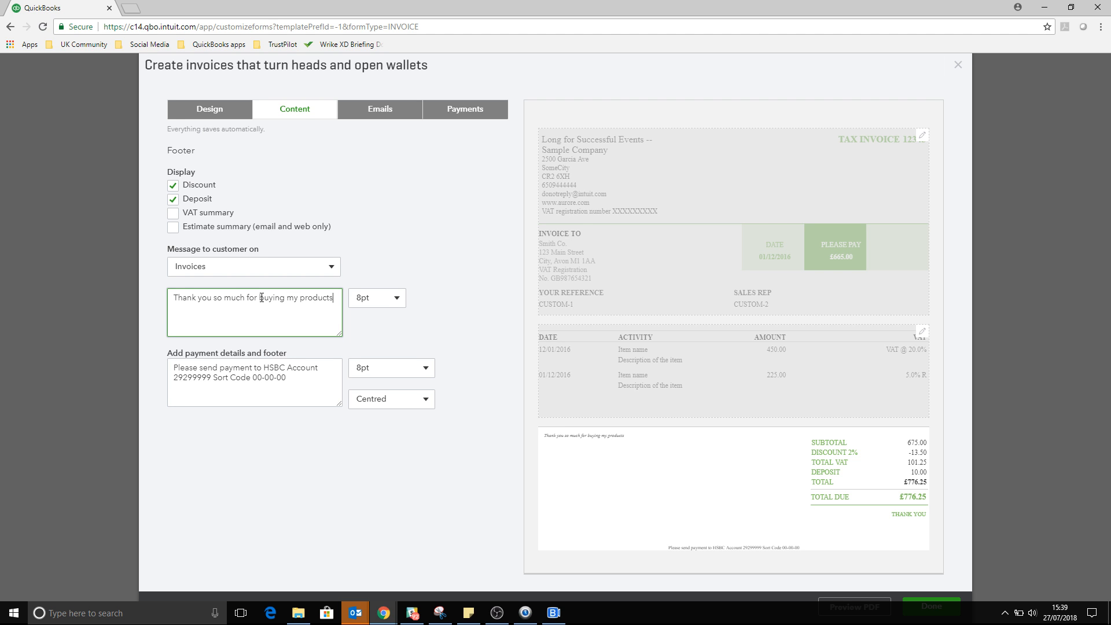
left_click(392, 299)
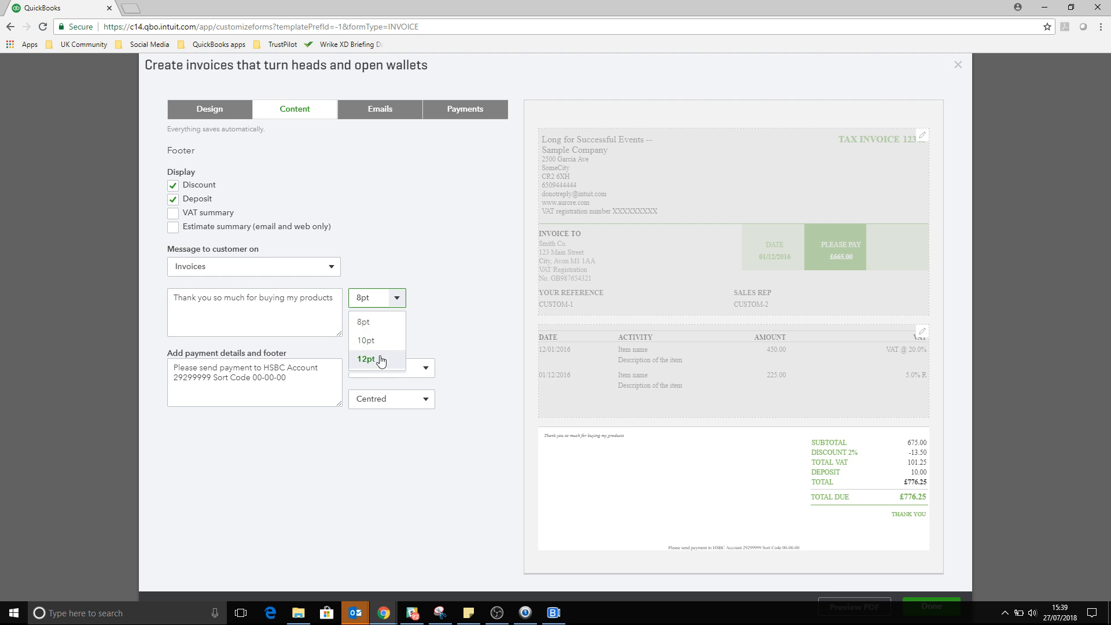
left_click(380, 360)
Align the payment details footer to the left and select the customer message text.
left_click(427, 406)
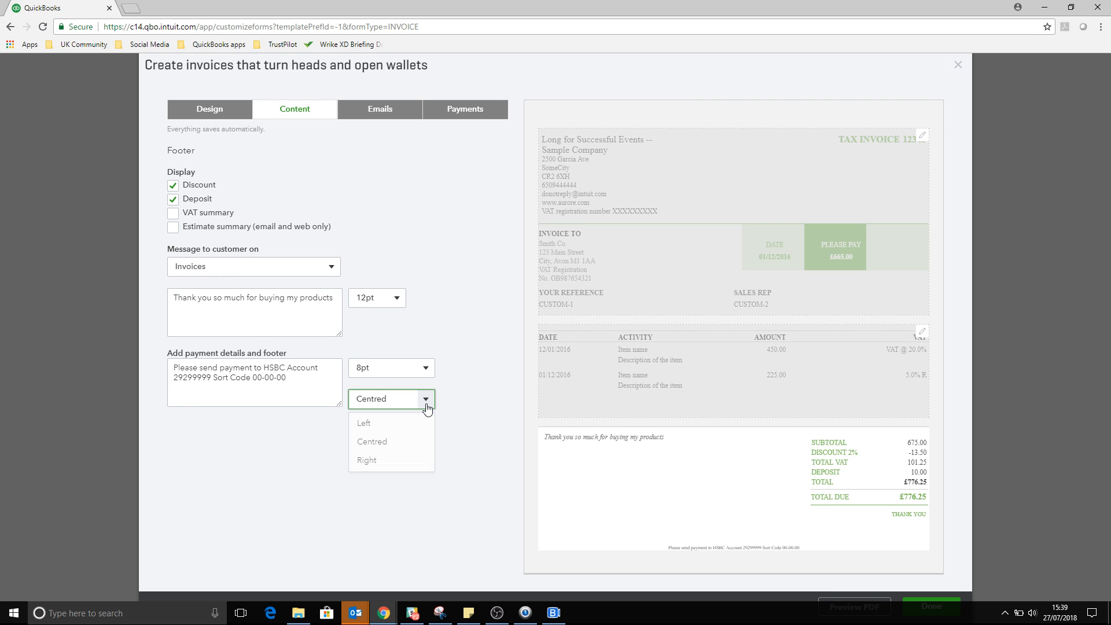
left_click(397, 427)
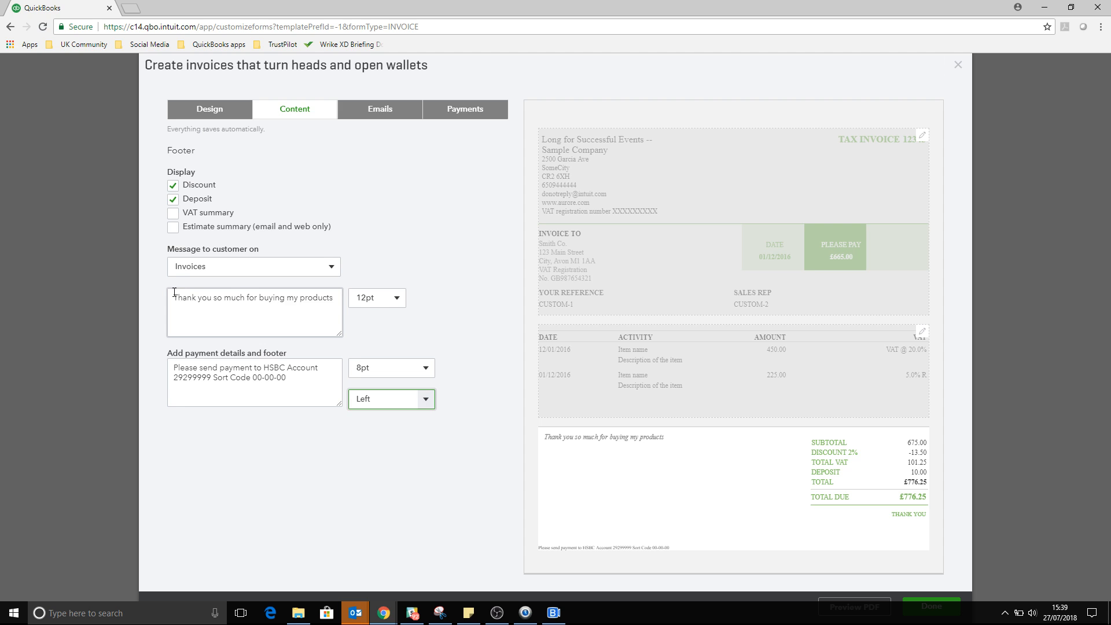
left_click_drag(174, 294, 347, 296)
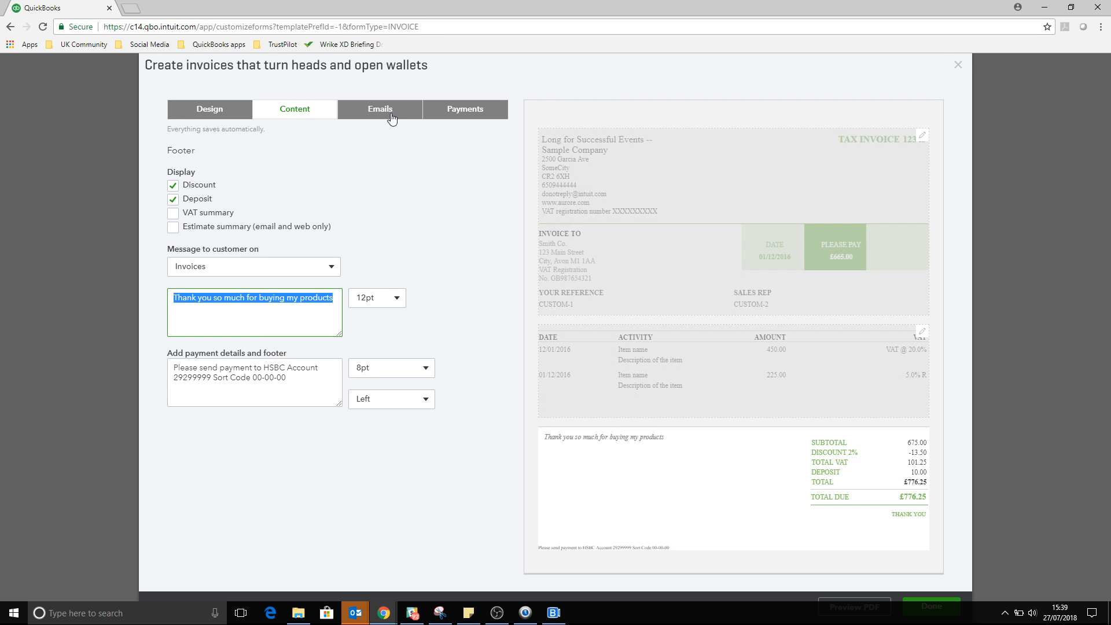
In the email settings, change the standard email's subject to "Invoice [Invoice No.] for awesome service!".
left_click(369, 114)
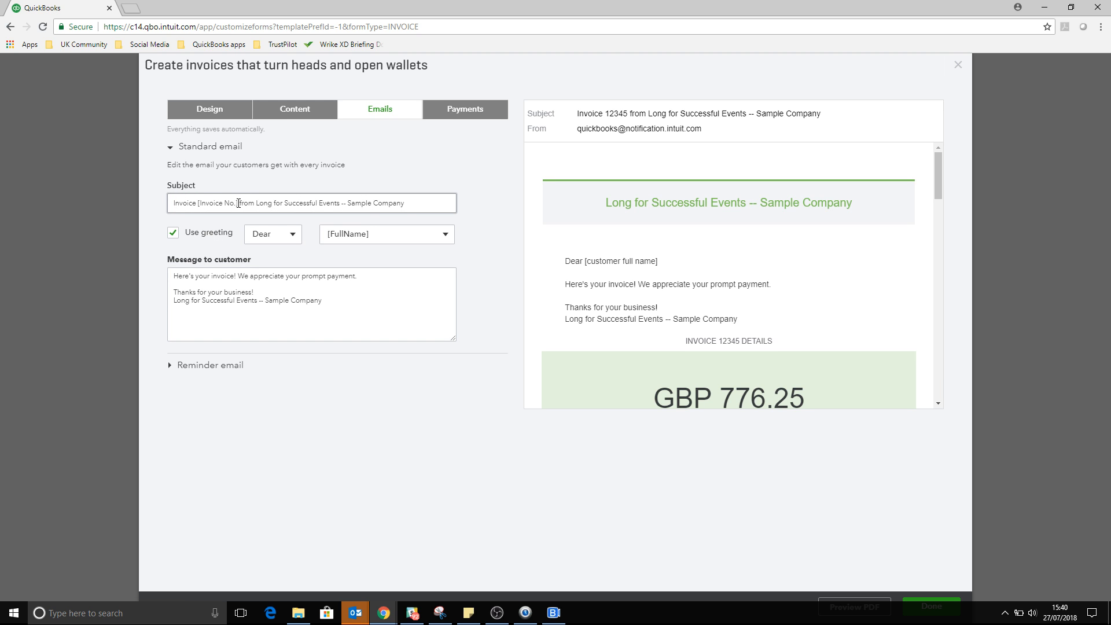
left_click(241, 202)
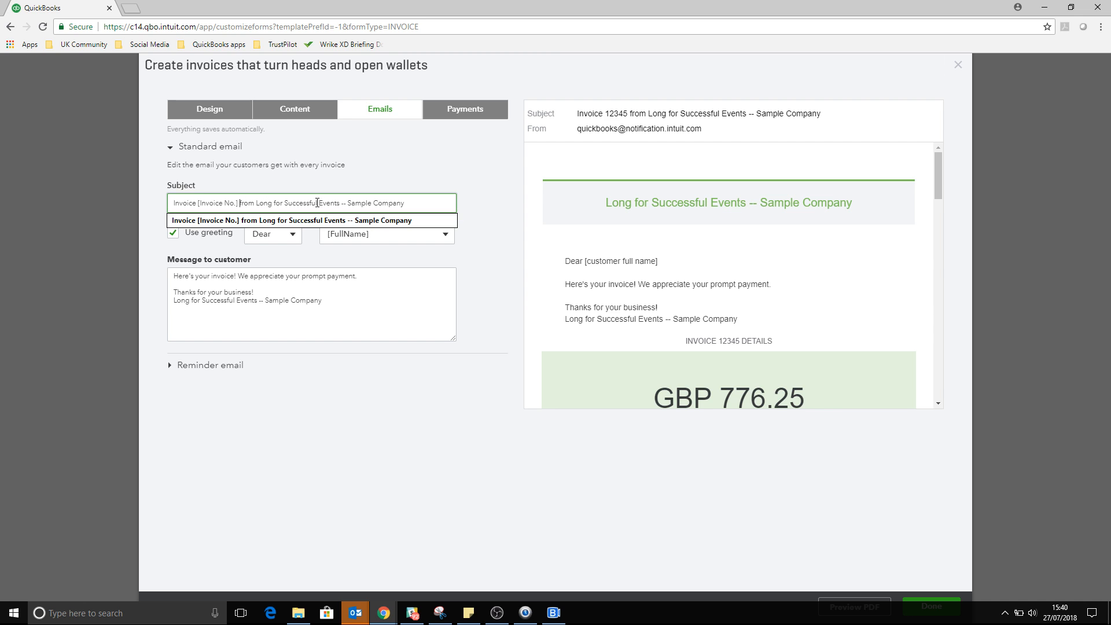
left_click_drag(239, 203, 430, 194)
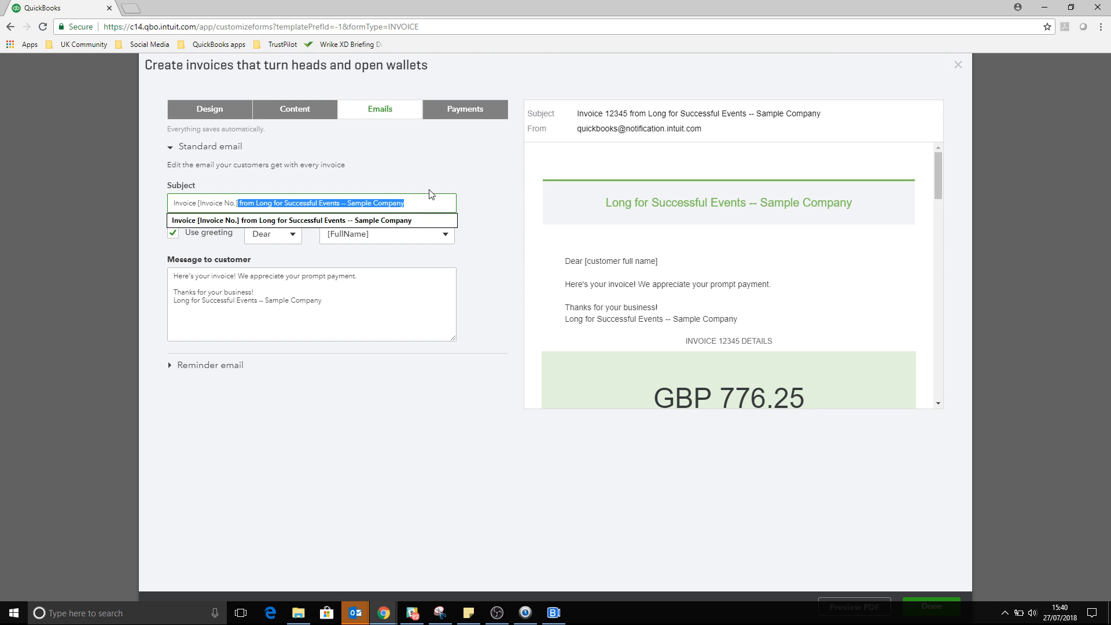
type("for")
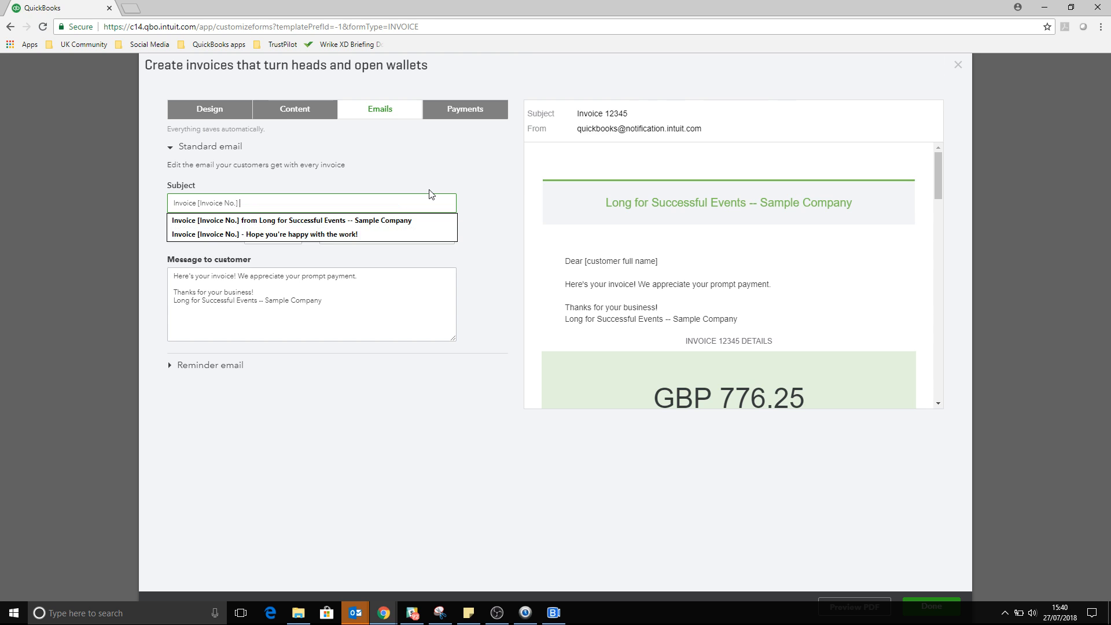
type(" awe")
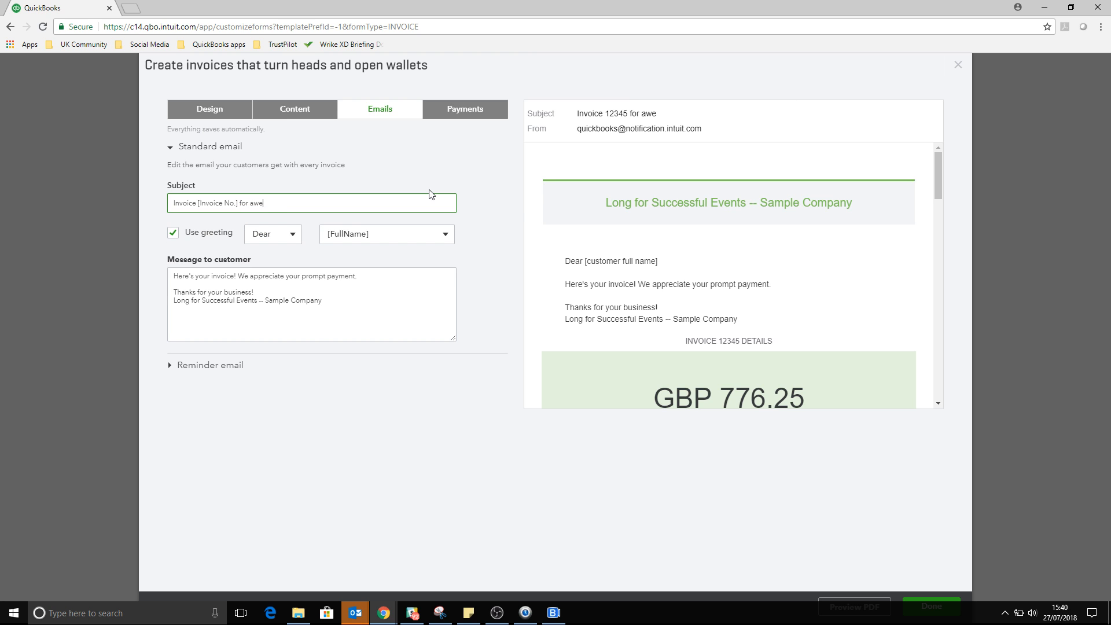
type("some service!")
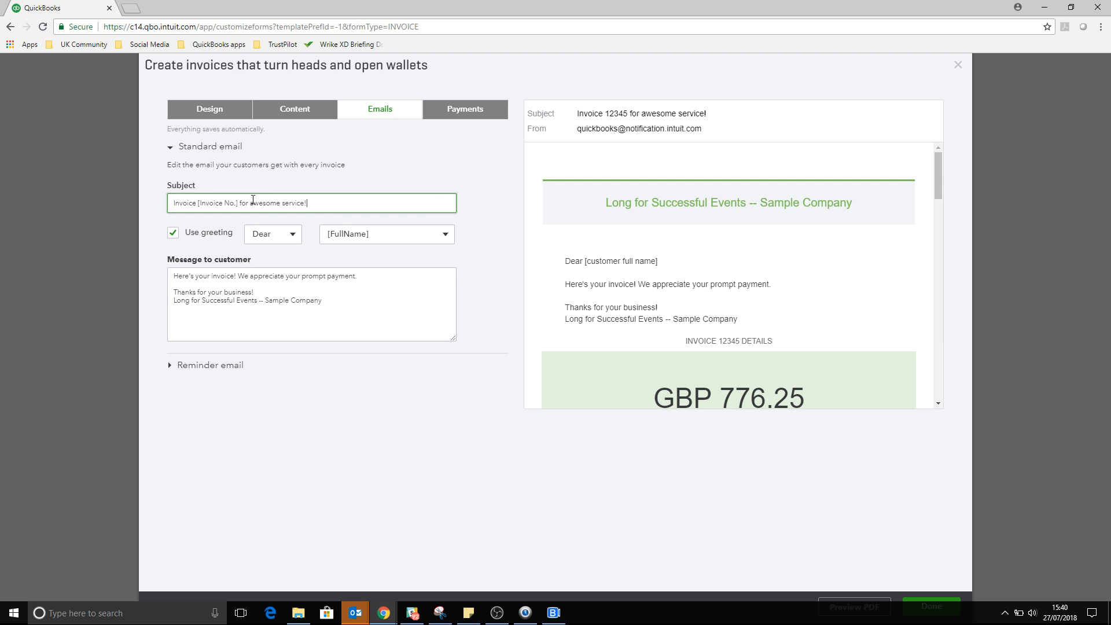
Set the standard email's greeting to <Blank> followed by [CompanyName].
left_click(173, 235)
left_click(172, 235)
left_click(354, 237)
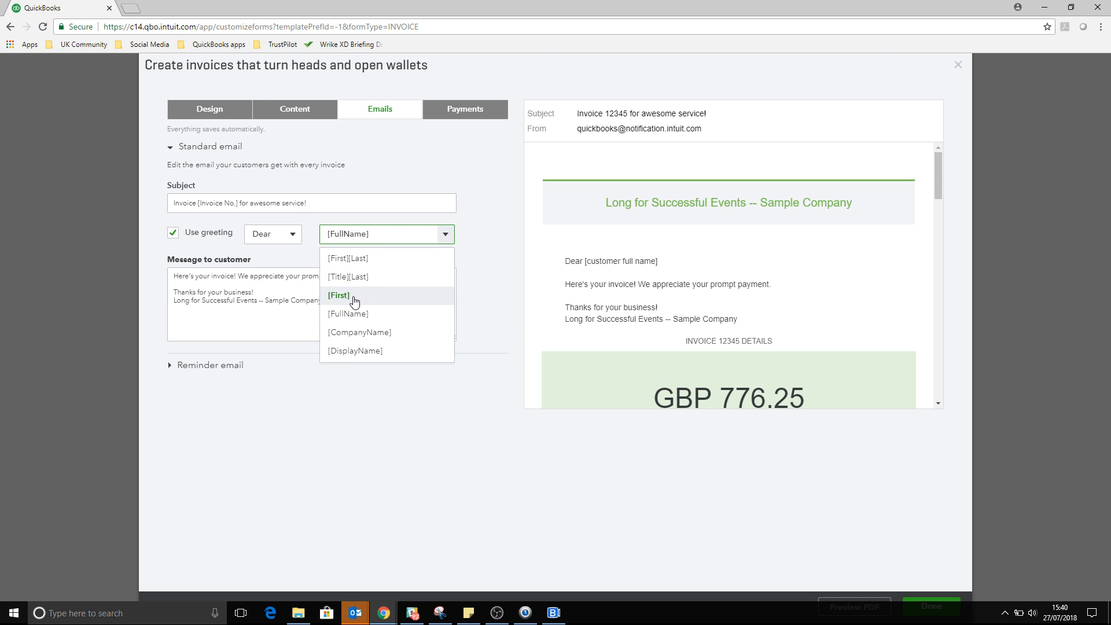
left_click(351, 332)
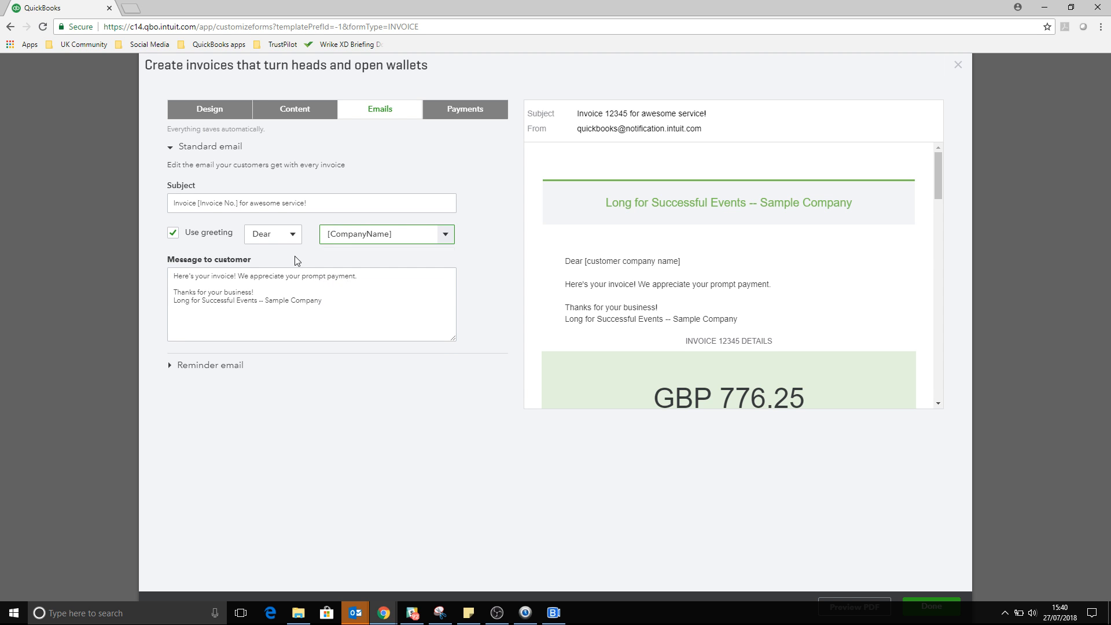
left_click(291, 233)
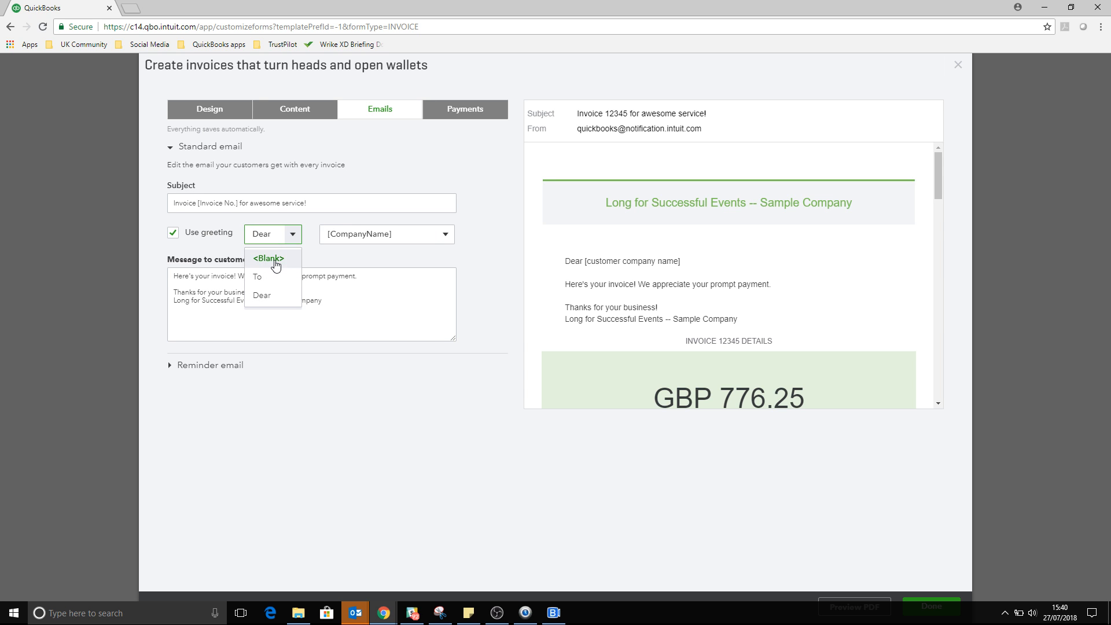
left_click(274, 261)
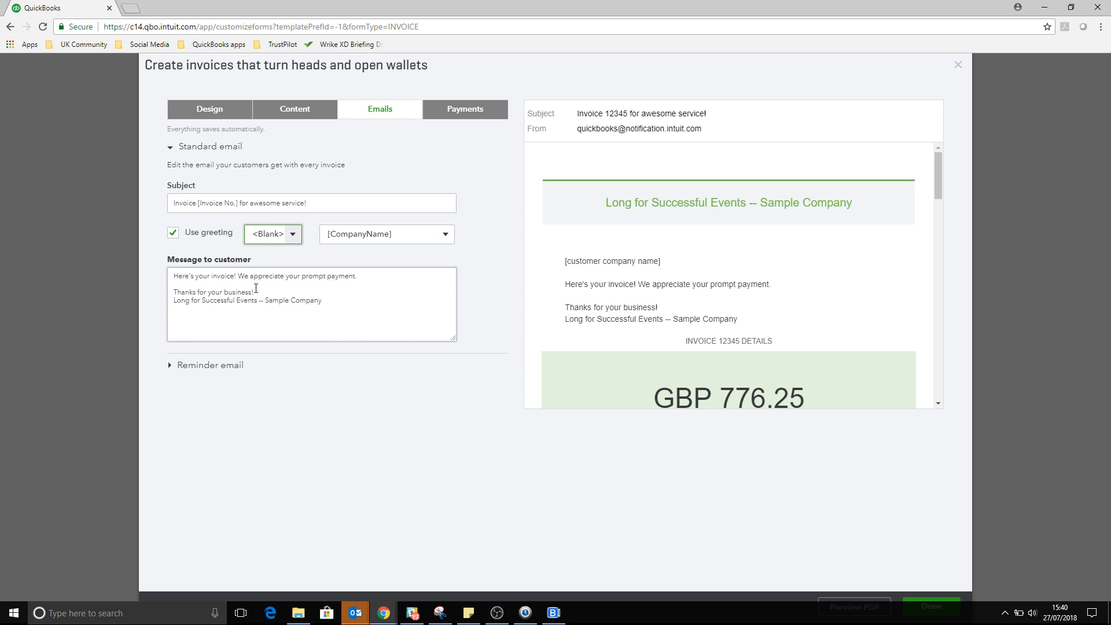
left_click(173, 270)
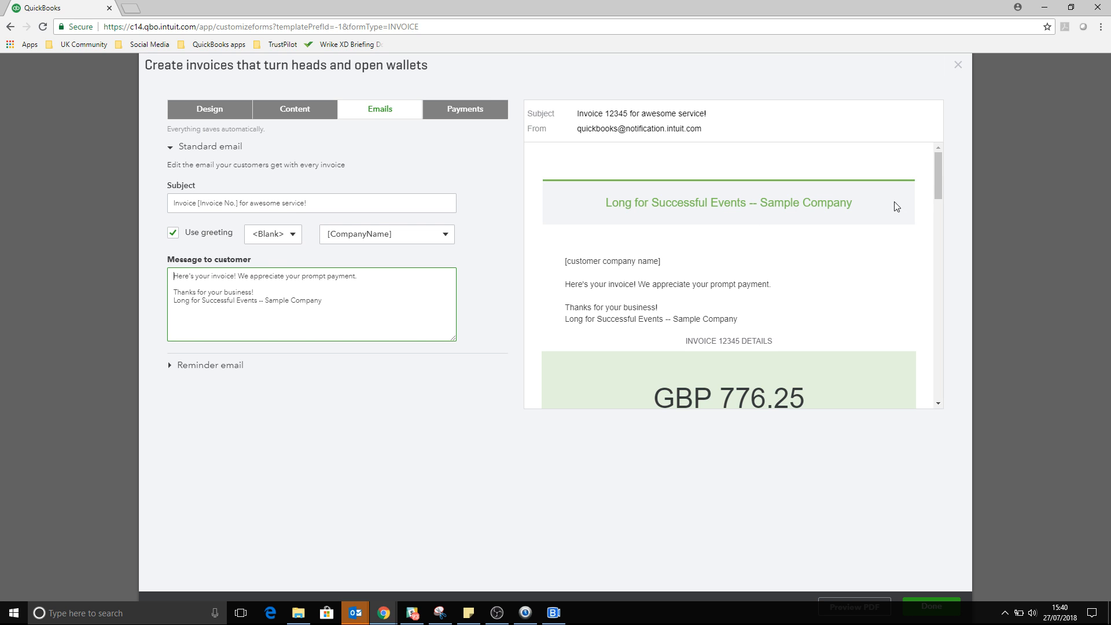
Examine the sender address in the standard email's preview.
mouse_move(935, 172)
left_mouse_down()
mouse_move(938, 380)
mouse_move(935, 160)
left_mouse_up()
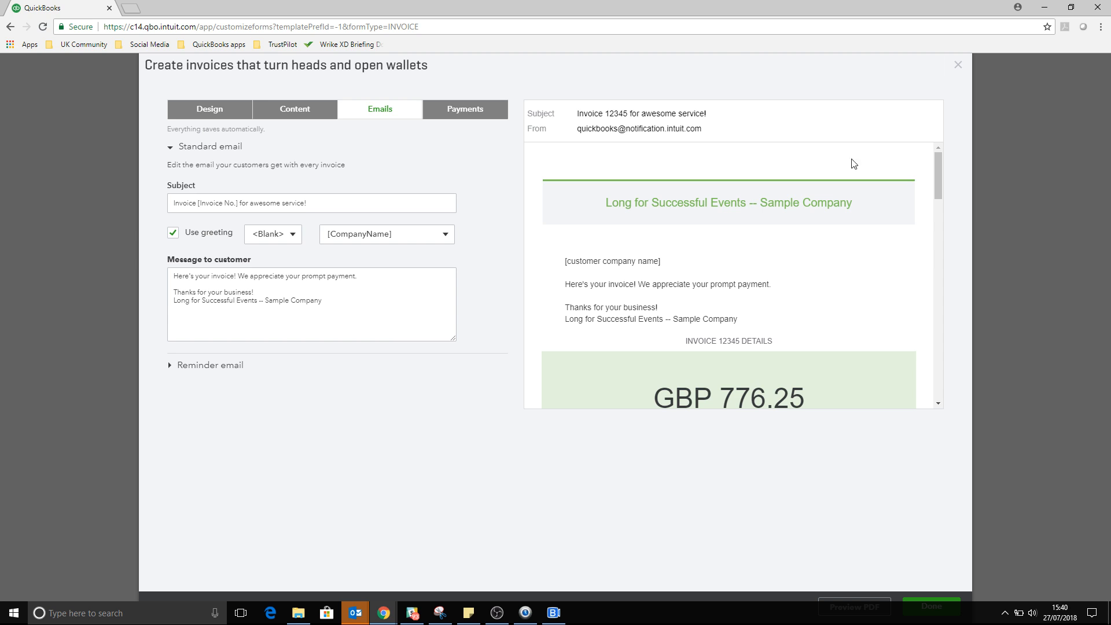
left_click_drag(702, 129, 579, 132)
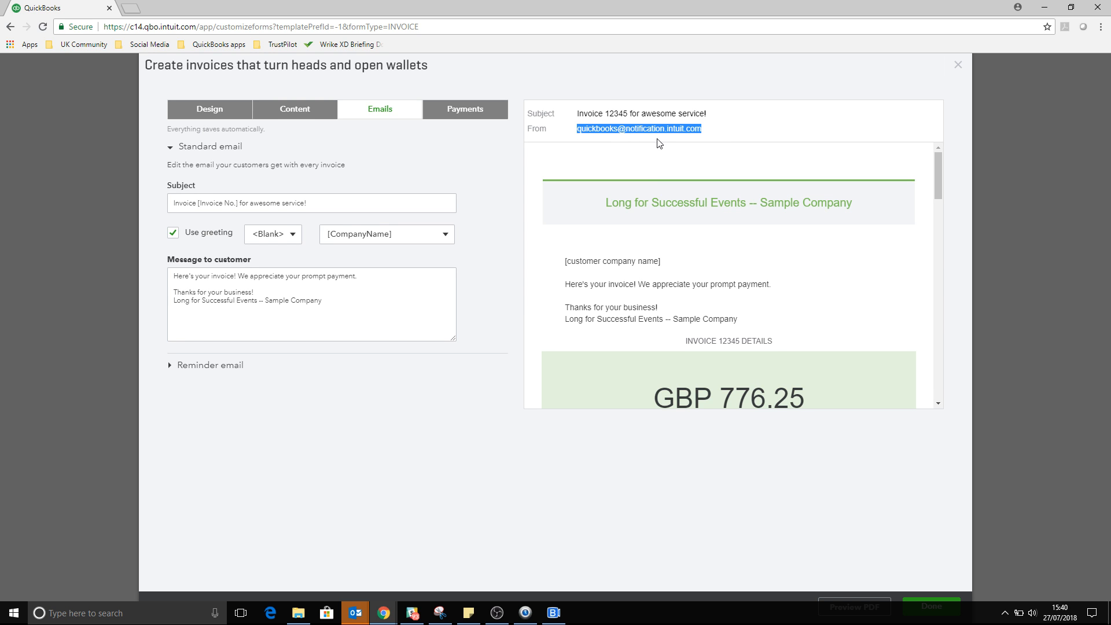
left_click(711, 134)
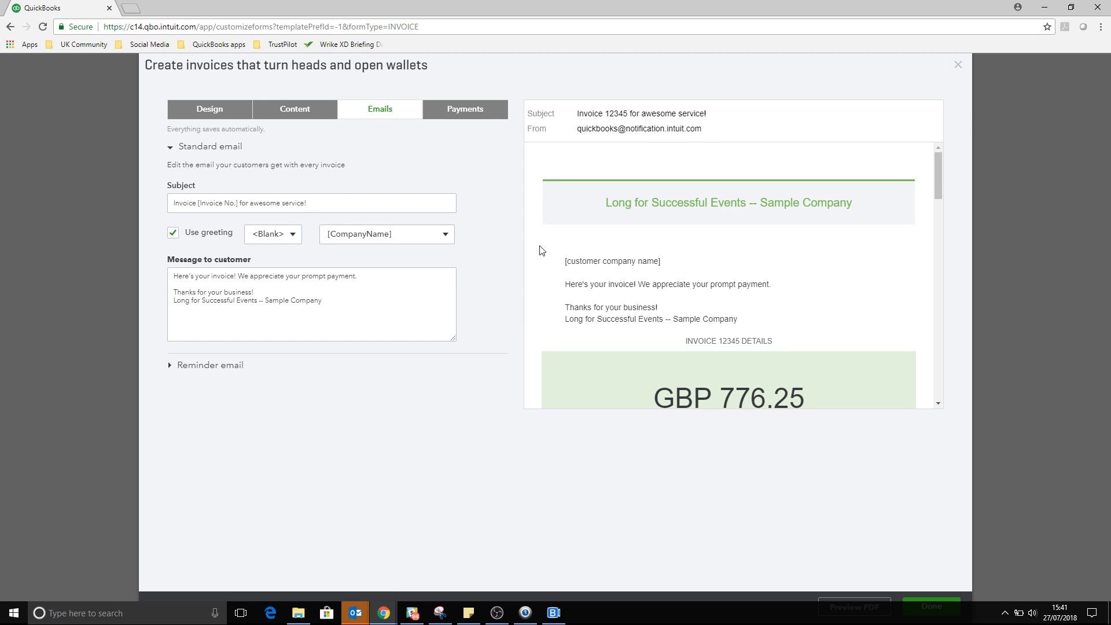
View the template's payment options, and finish the invoice template to return to the custom form styles.
left_click(454, 115)
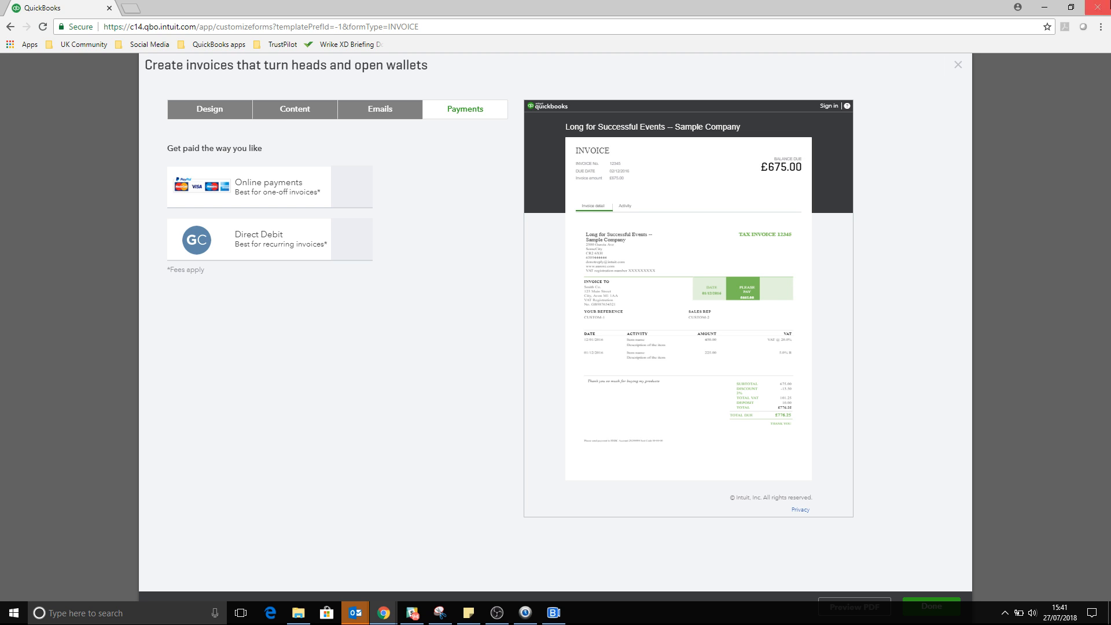
left_click(940, 604)
left_click(1070, 7)
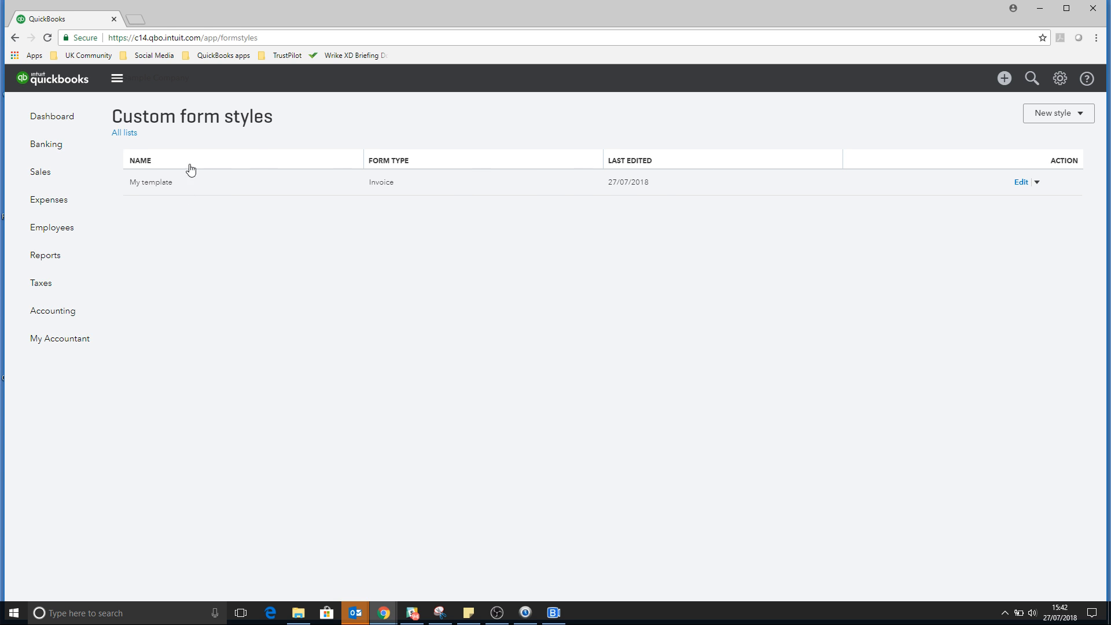
Open invoice 1008 from the list of sales invoices.
left_click(42, 173)
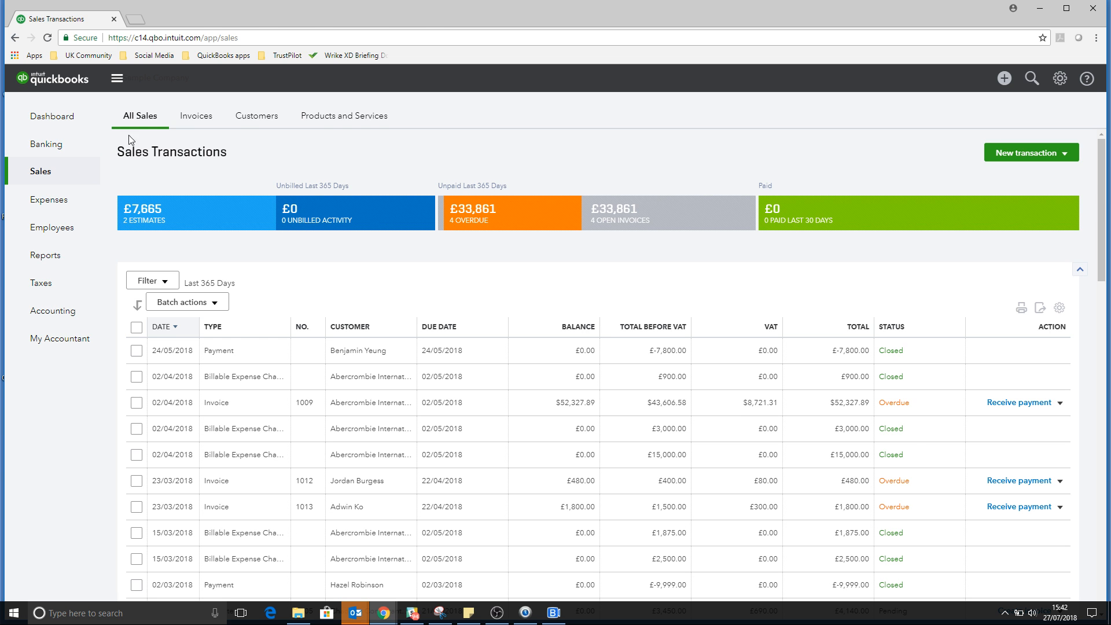
left_click(196, 118)
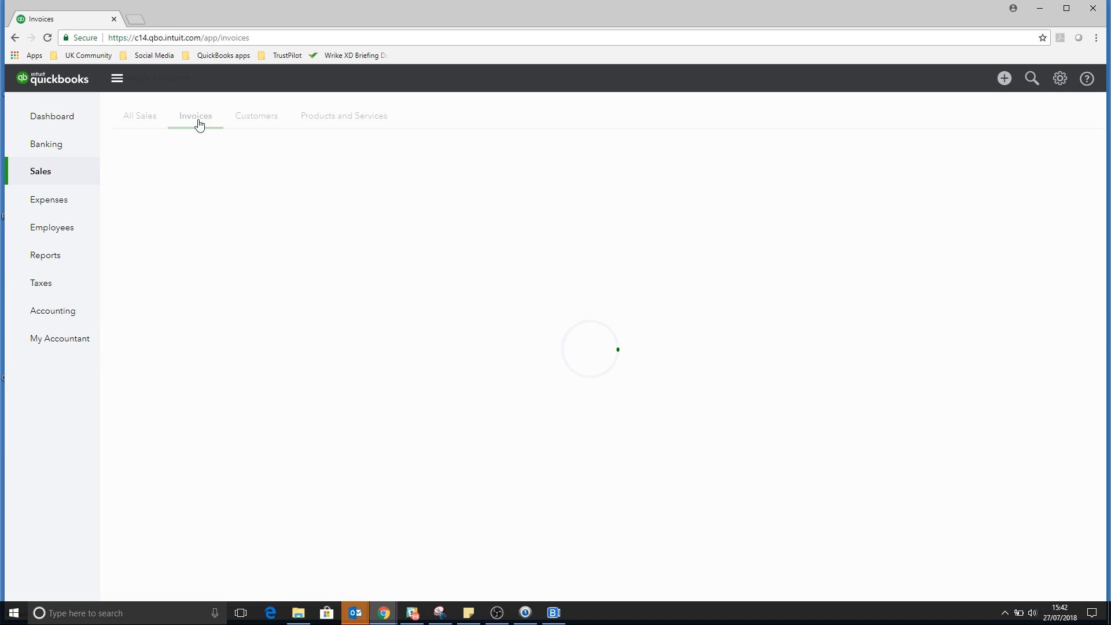
scroll(375, 385, "down", 1)
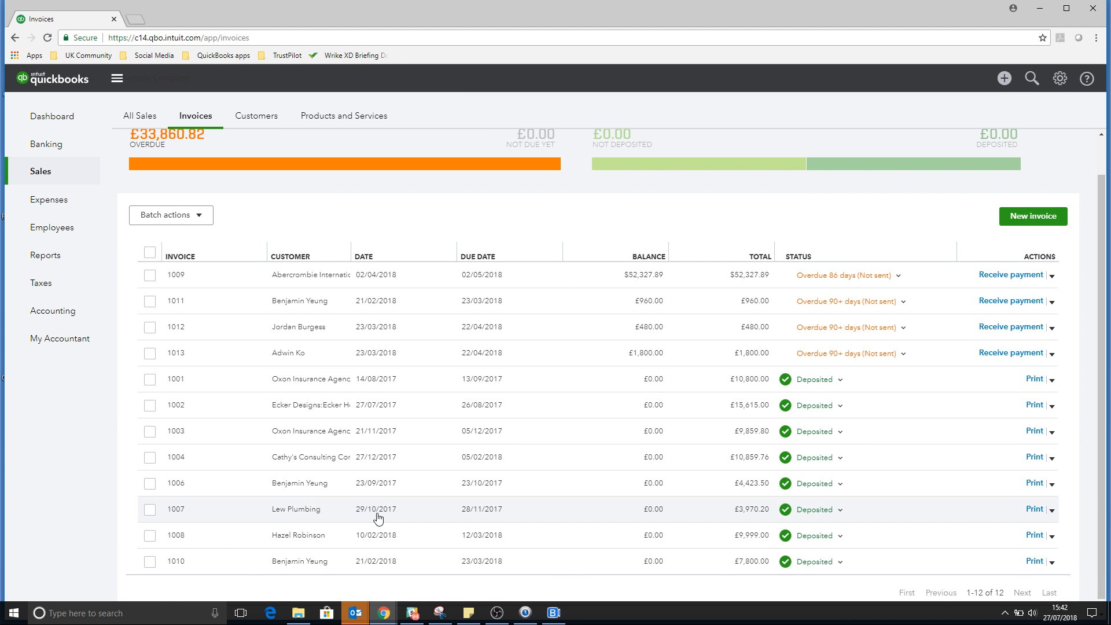
left_click(359, 544)
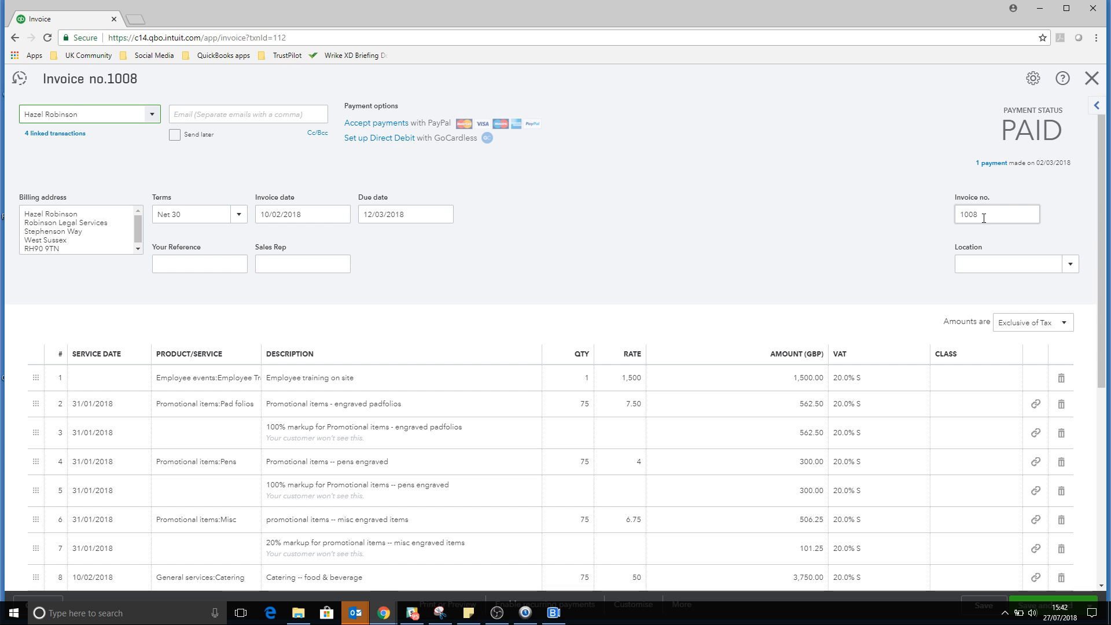
Change the open invoice's number to A10014.
double_click(984, 218)
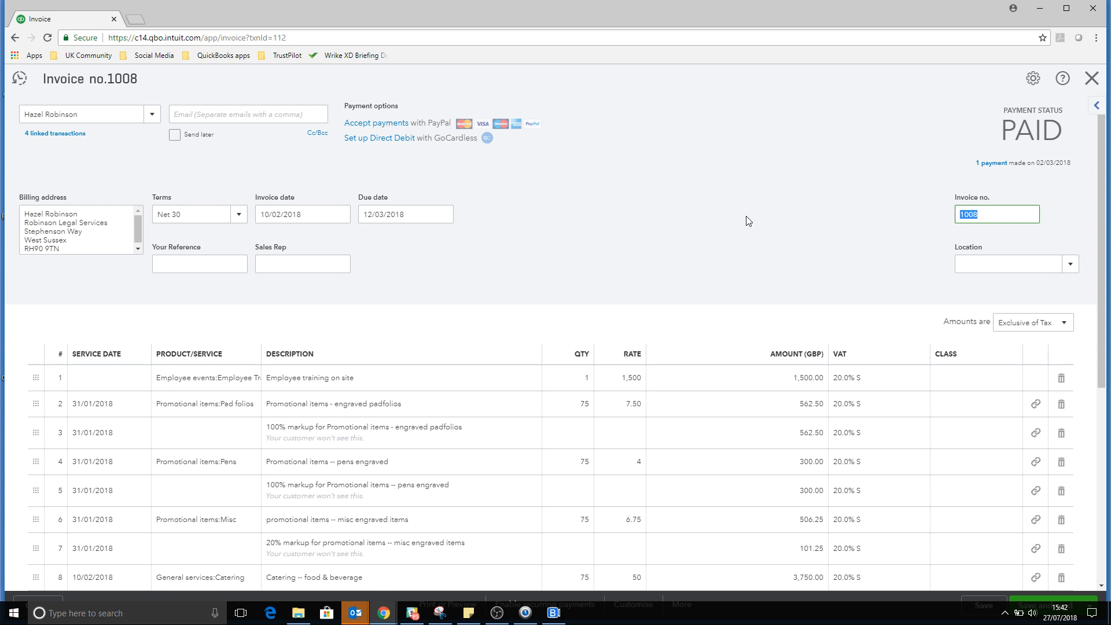
type("A10014")
left_click(765, 132)
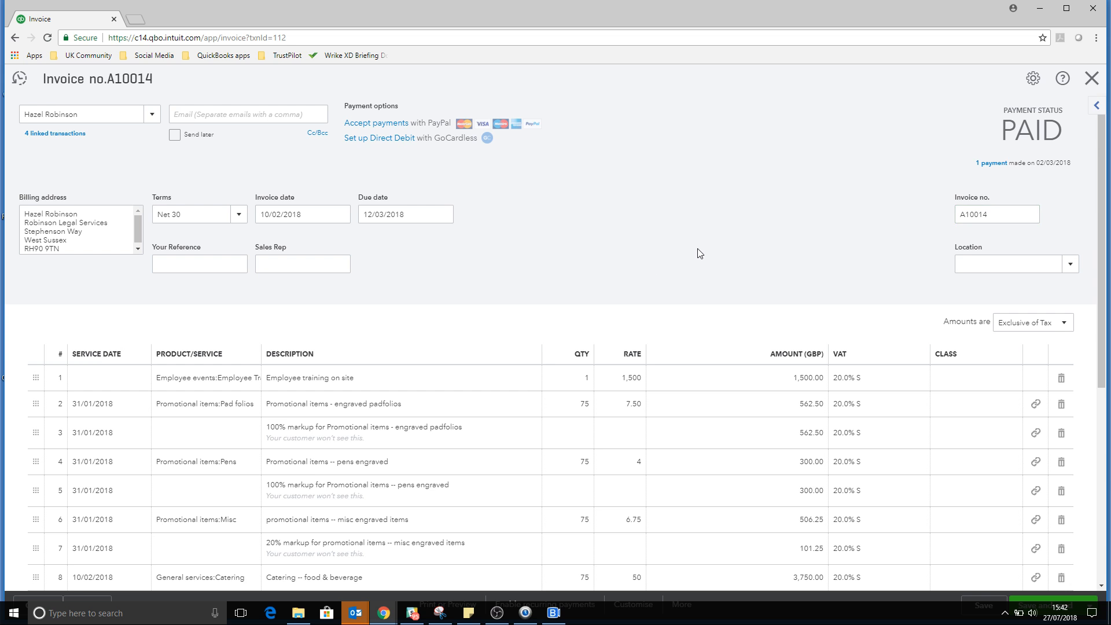
scroll(689, 243, "down", 3)
scroll(670, 220, "up", 3)
left_click(976, 213)
scroll(585, 276, "down", 2)
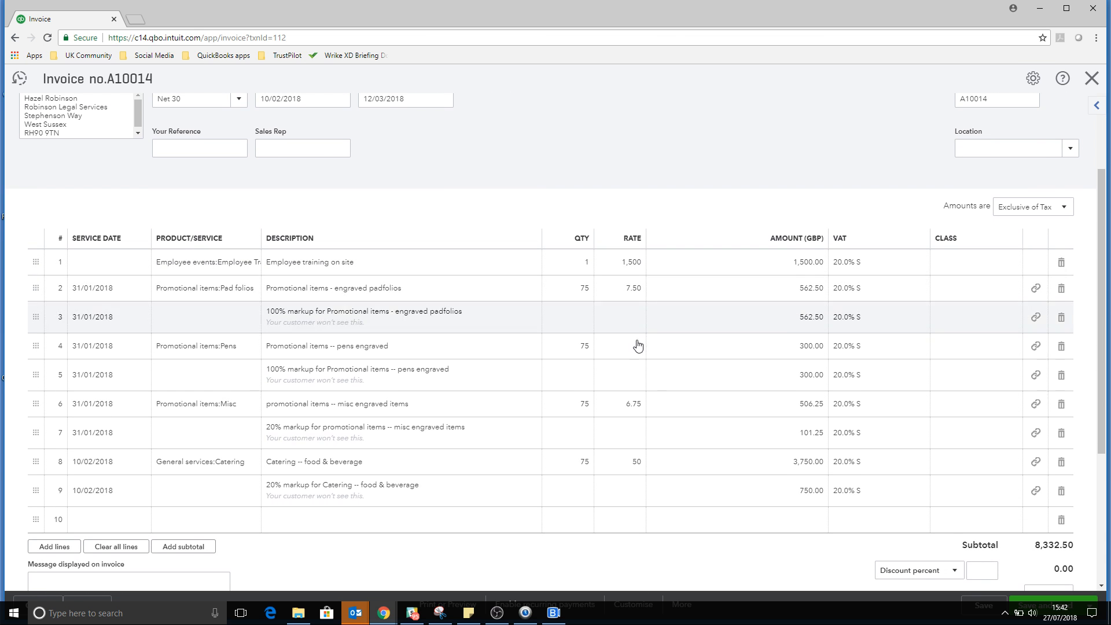
mouse_move(666, 16)
left_mouse_down()
mouse_move(671, 26)
mouse_move(660, 0)
left_mouse_up()
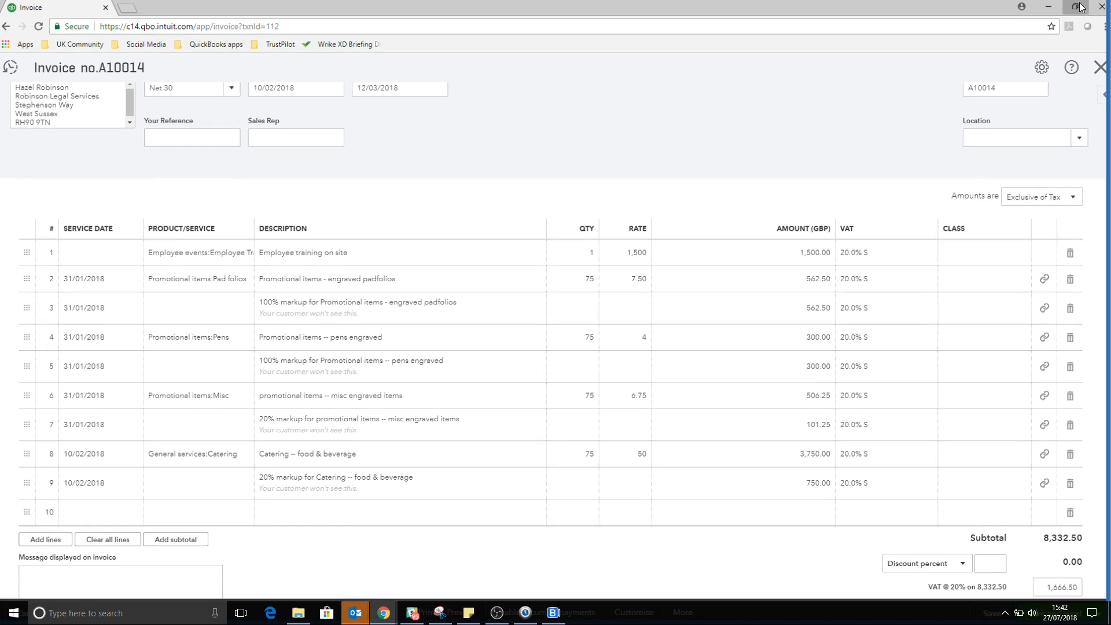
left_click(1071, 7)
scroll(754, 369, "down", 1)
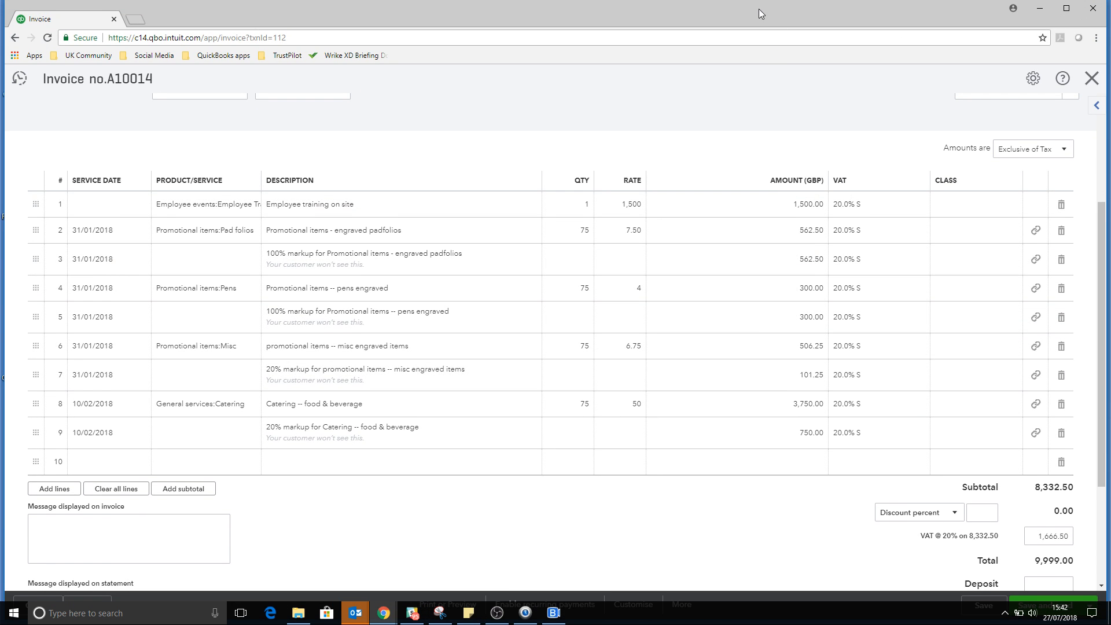
left_click_drag(759, 9, 759, 4)
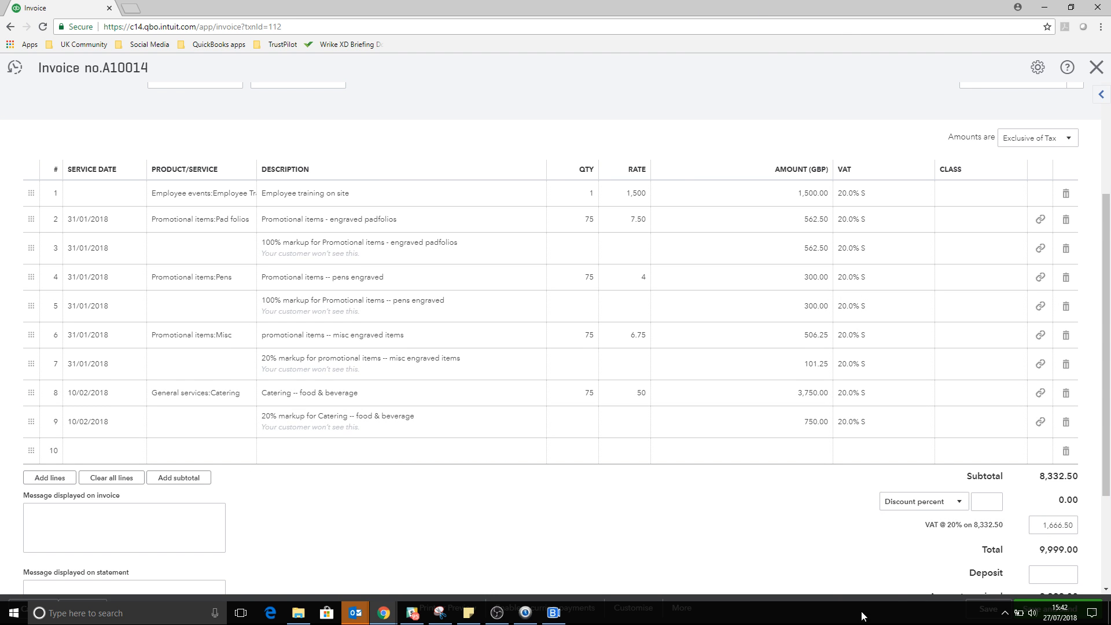
double_click(957, 4)
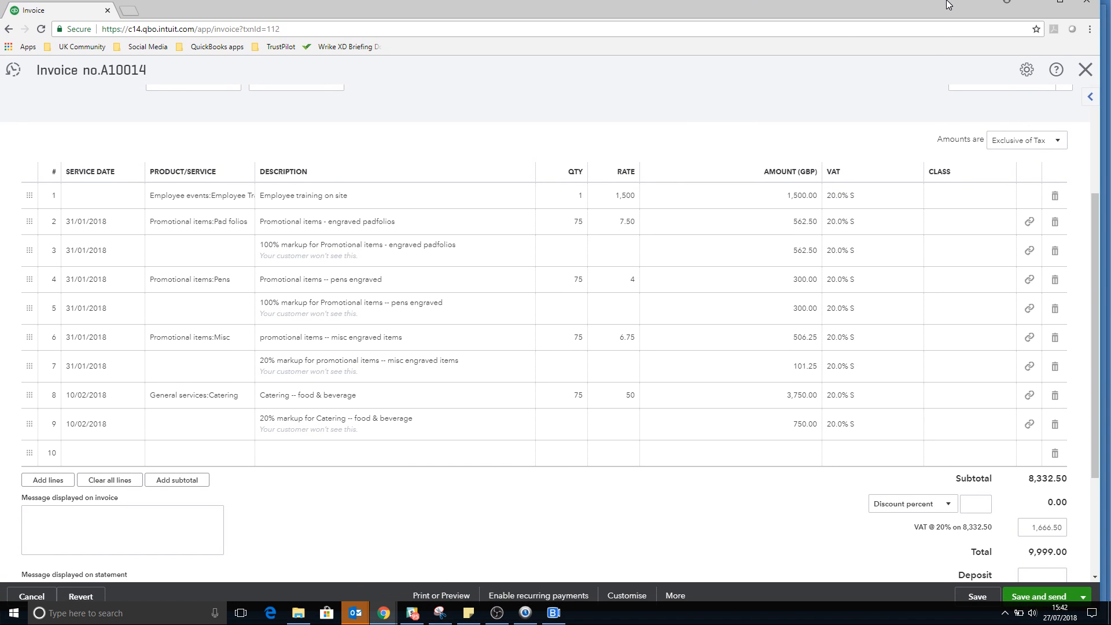
double_click(952, 5)
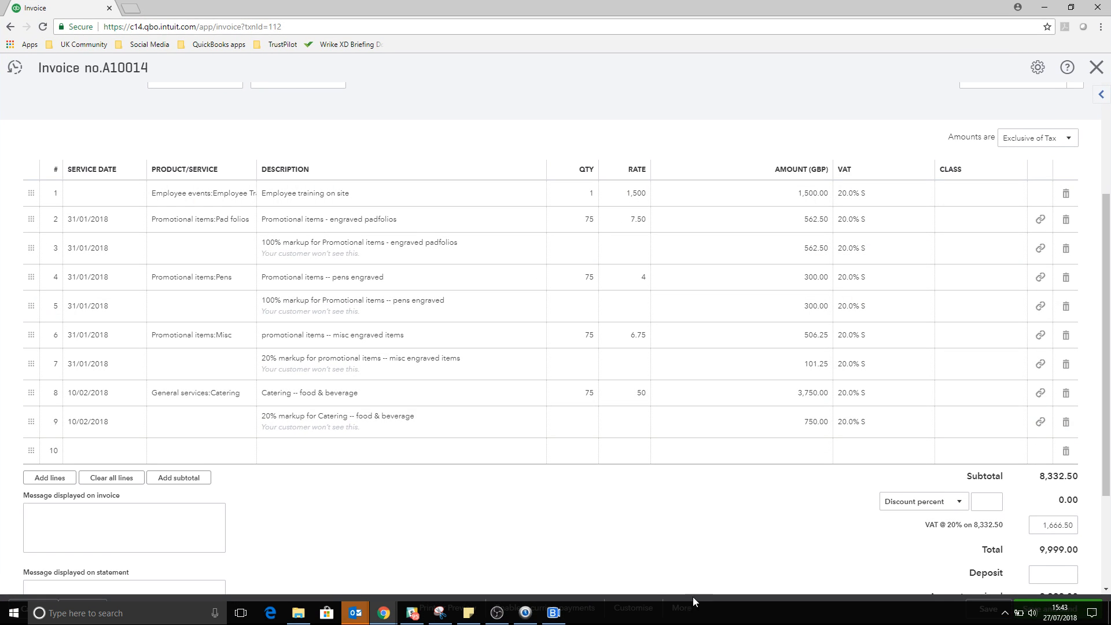
Apply the "My template" style to the invoice and save the invoice.
left_click(646, 605)
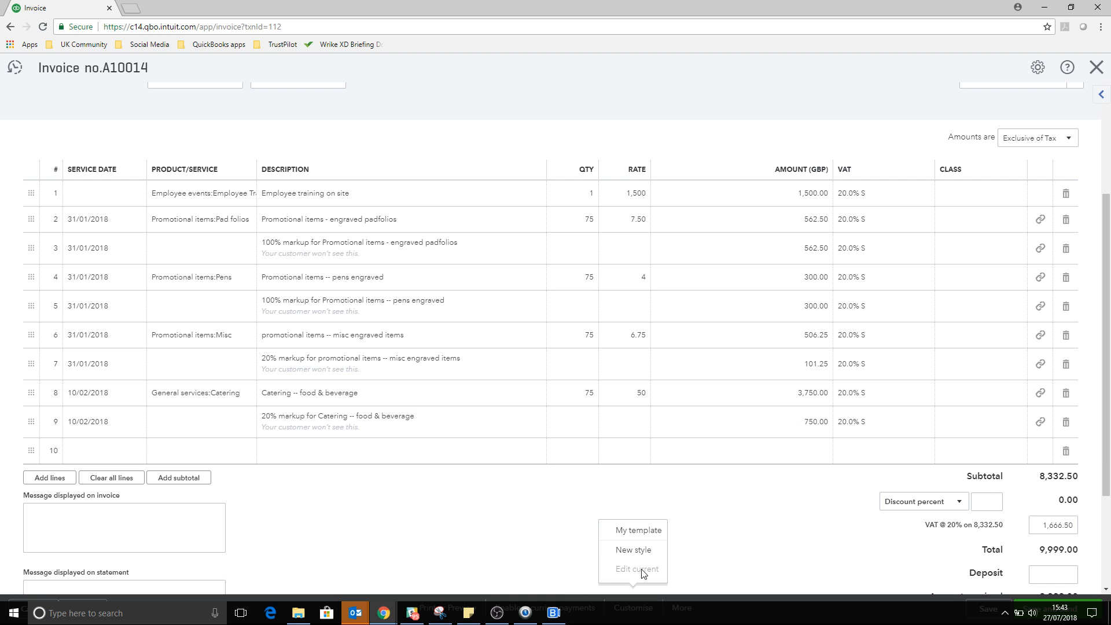
left_click(646, 540)
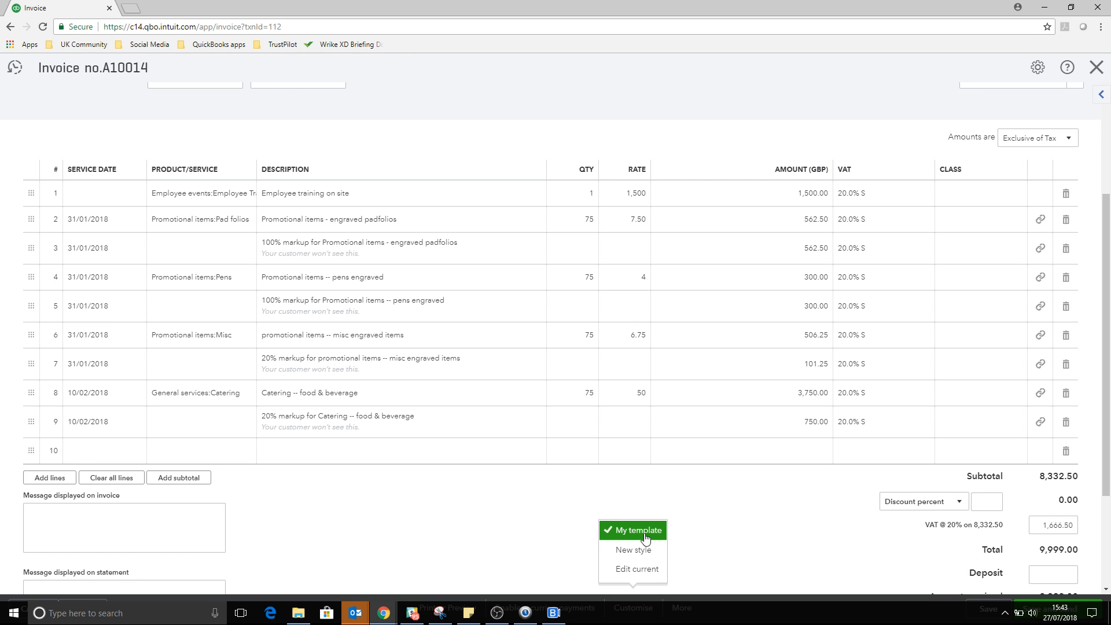
scroll(956, 594, "down", 1)
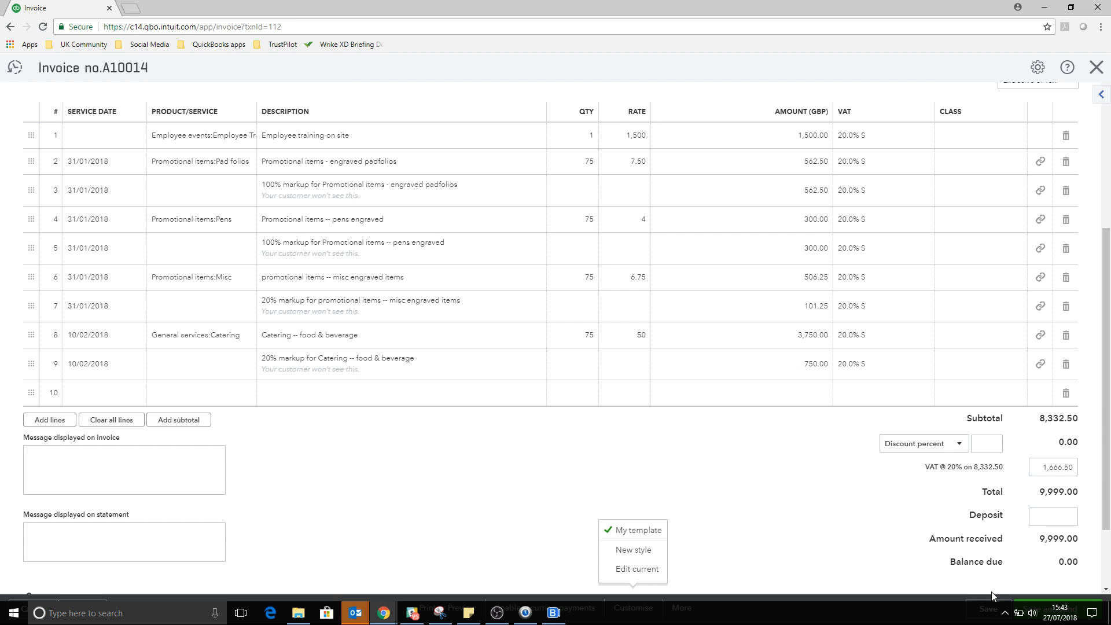
left_click(986, 602)
left_click(683, 376)
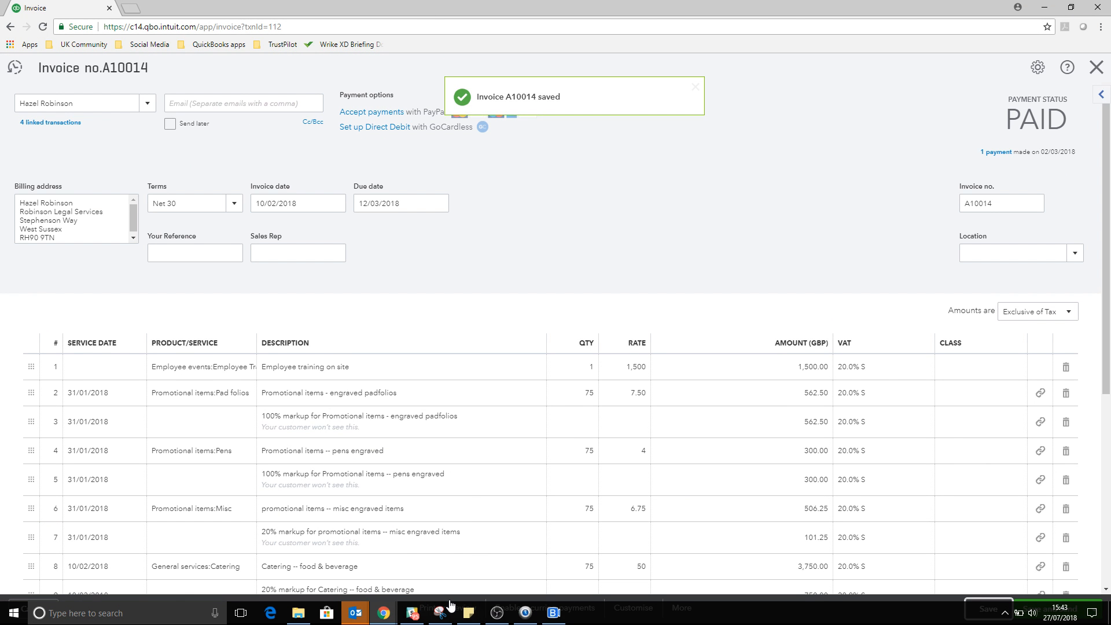
Open the invoice's print preview, examine the layout, line items, footer and totals on both pages, and close it.
left_click(450, 602)
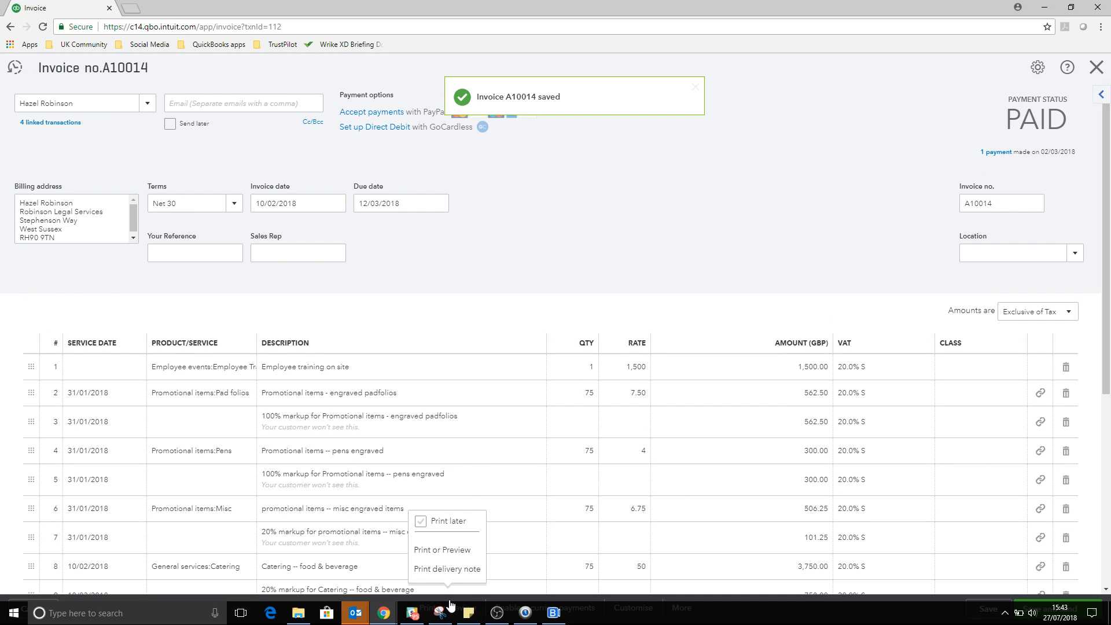
left_click(457, 551)
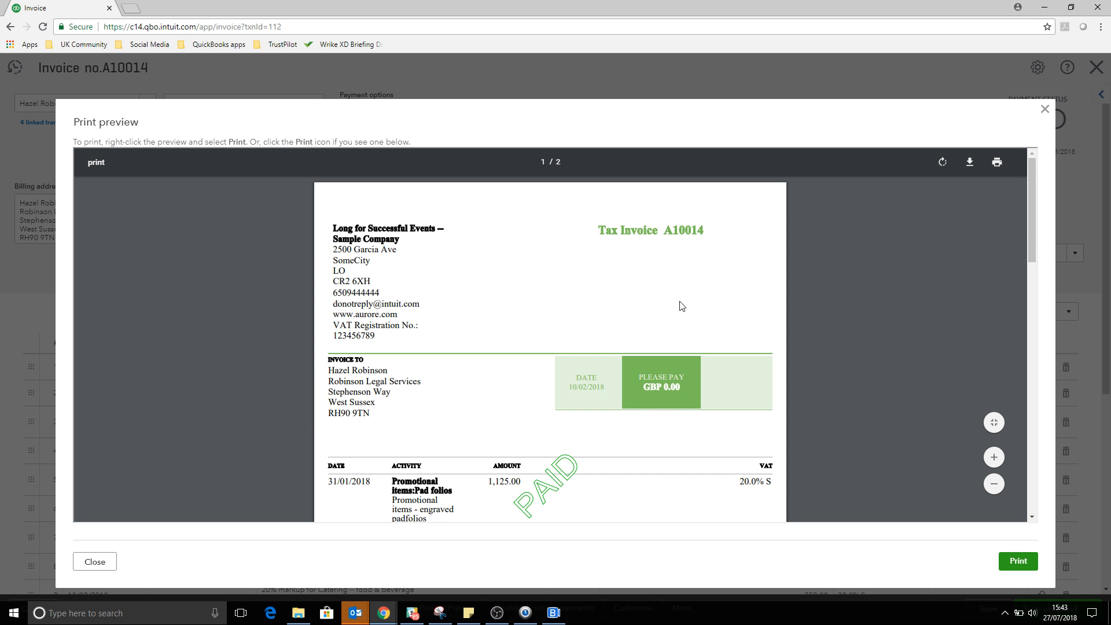
scroll(680, 301, "down", 3)
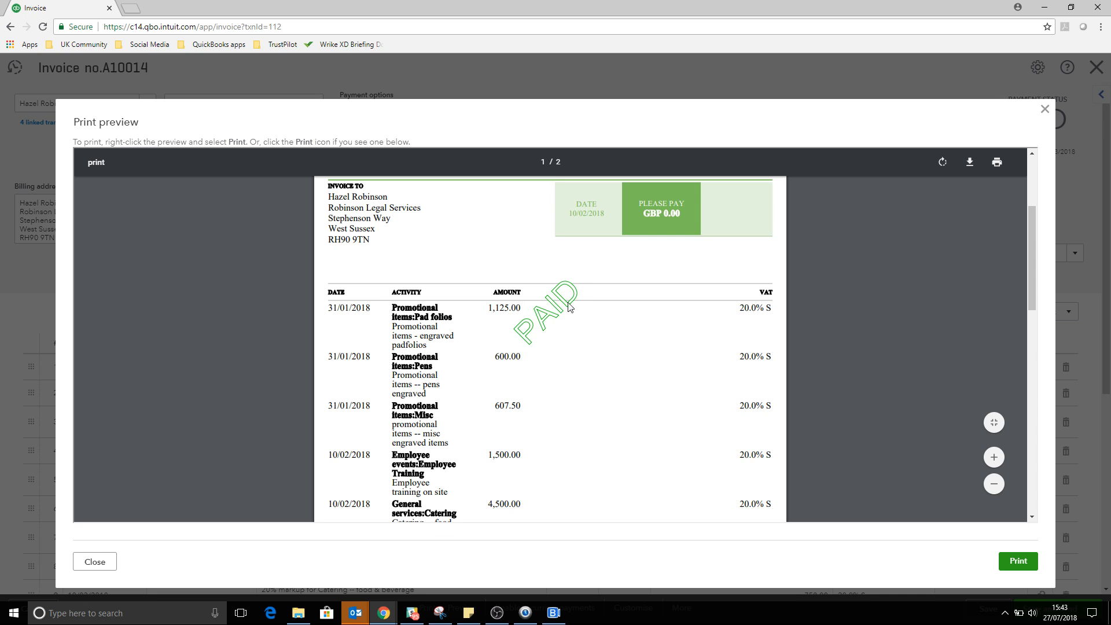
scroll(644, 358, "down", 4)
scroll(645, 349, "up", 10)
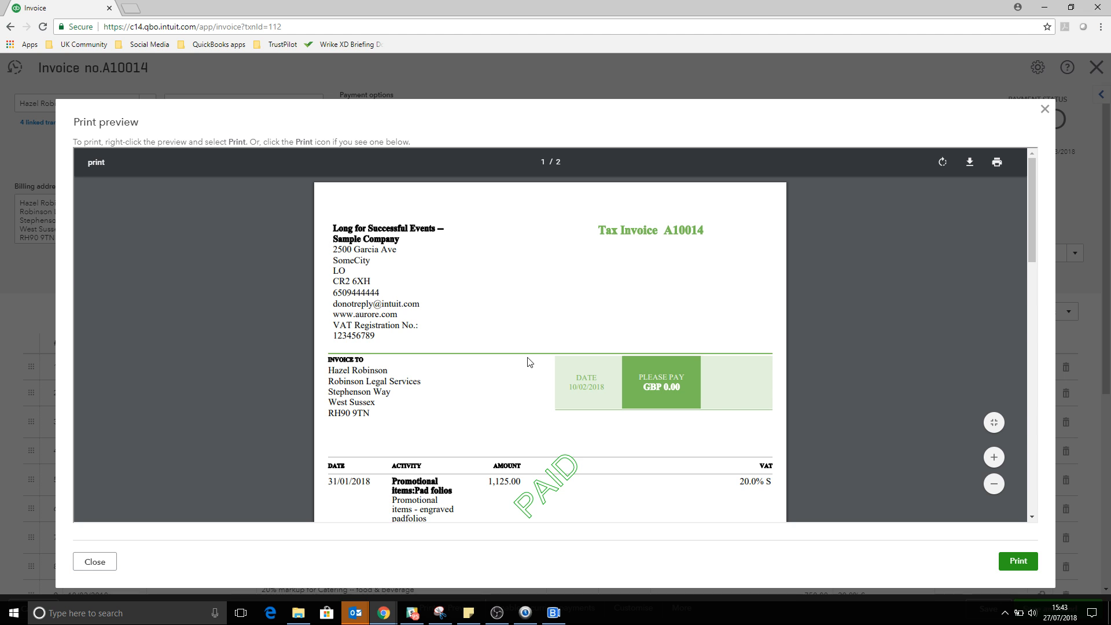
scroll(601, 492, "down", 3)
scroll(643, 431, "down", 10)
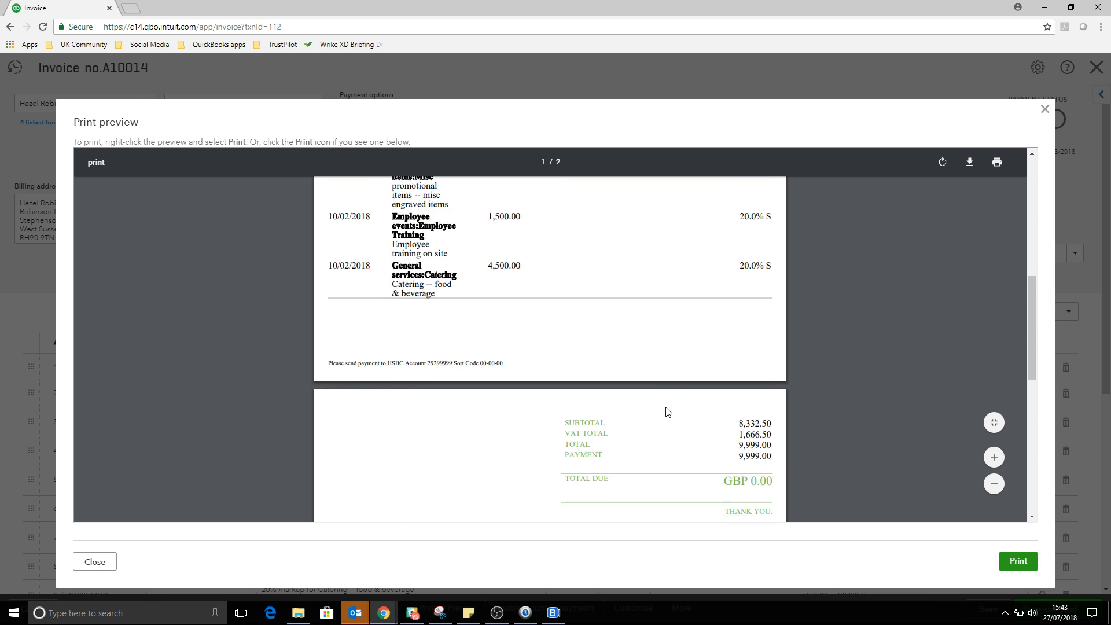
left_click(1045, 111)
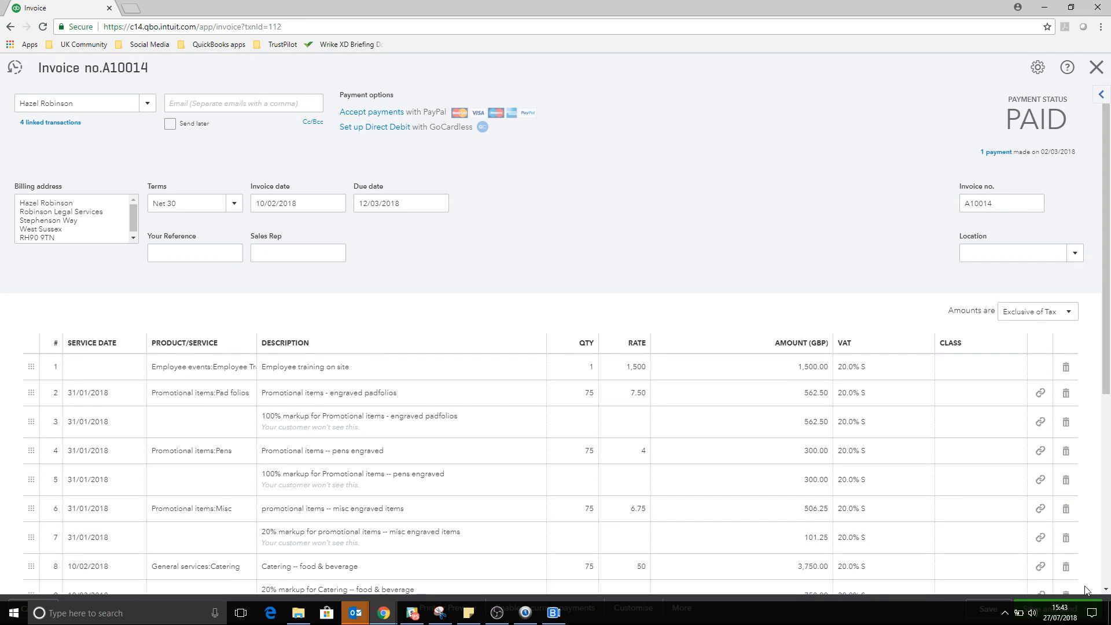
Enter the customer's email address on the invoice and save it to bring up the email for sending.
left_click(1059, 606)
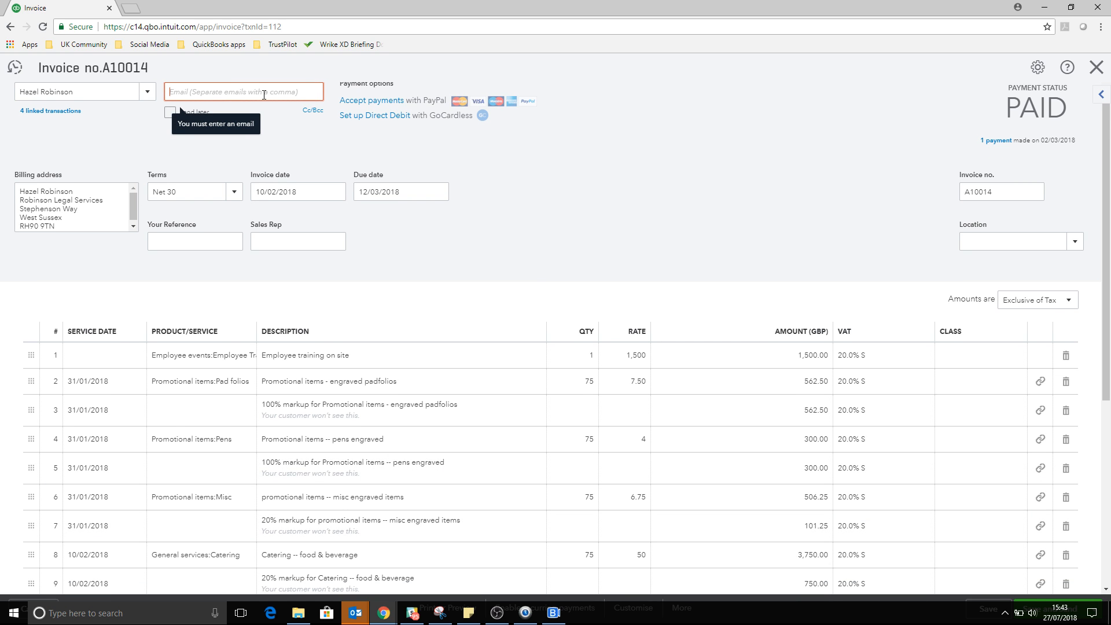
type("Hazel")
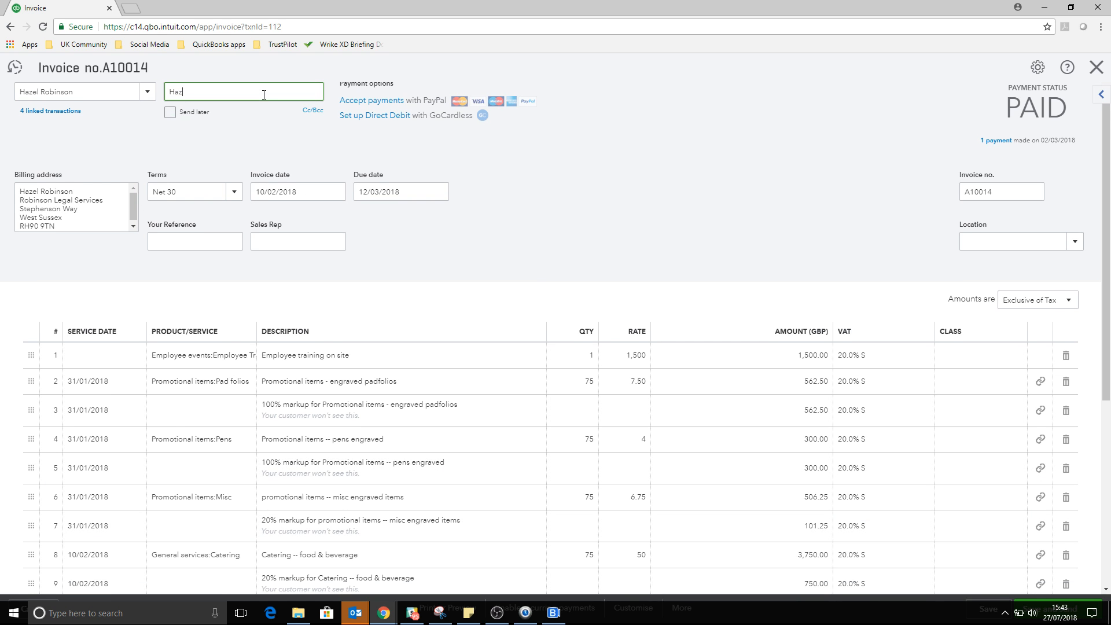
type("@test.com")
left_click(1029, 605)
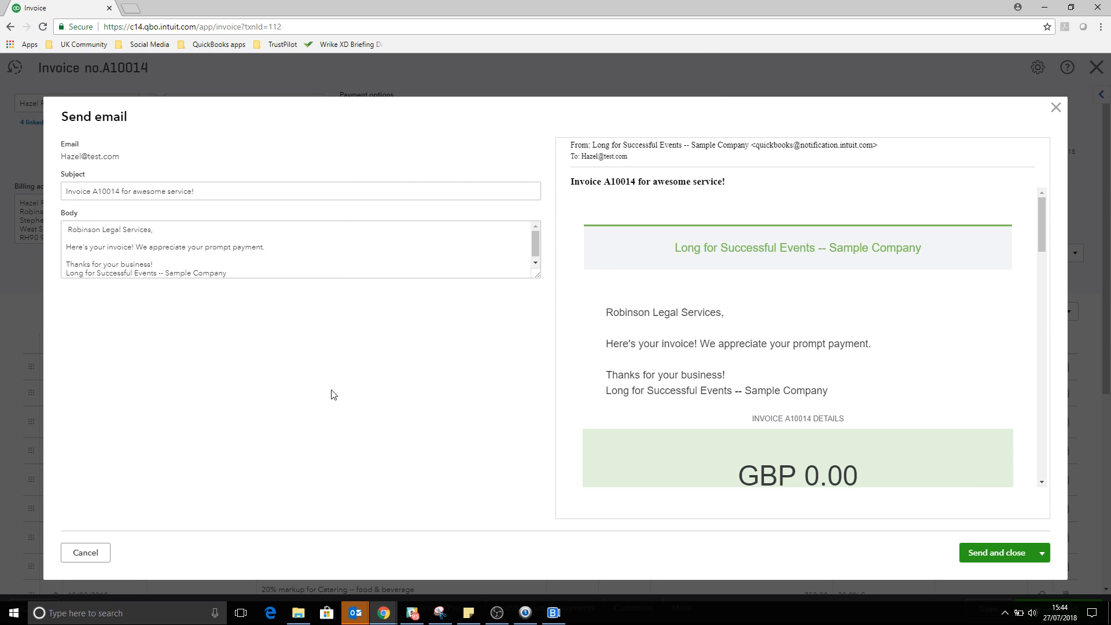
Cancel the invoice email, examine the standard email and footer message settings of a new invoice style, and exit without saving.
left_click(1056, 108)
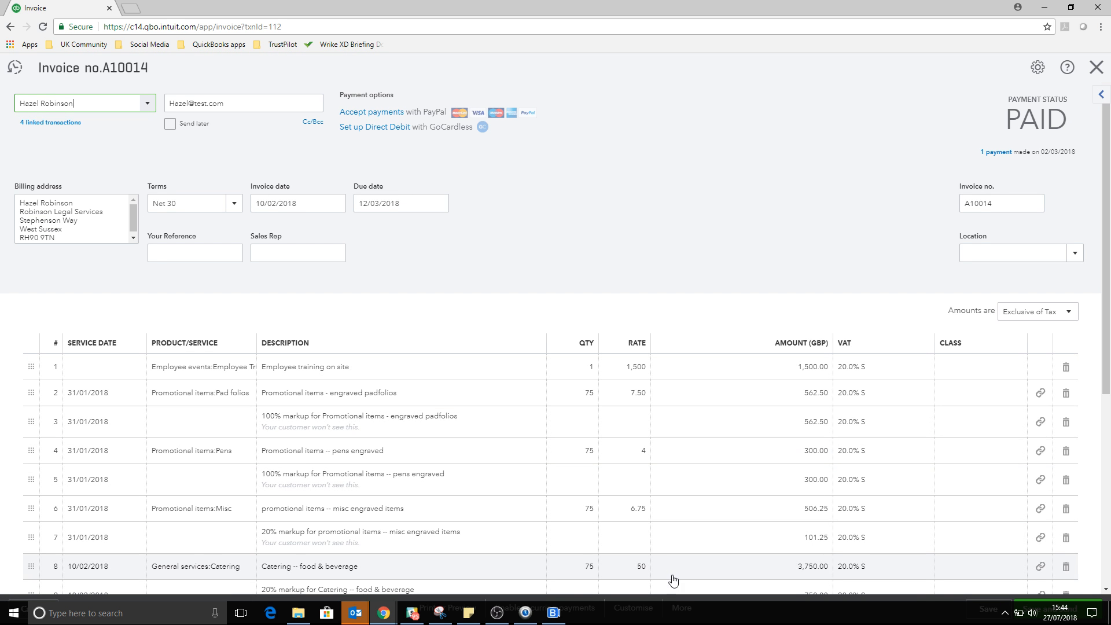
left_click(631, 606)
left_click(635, 550)
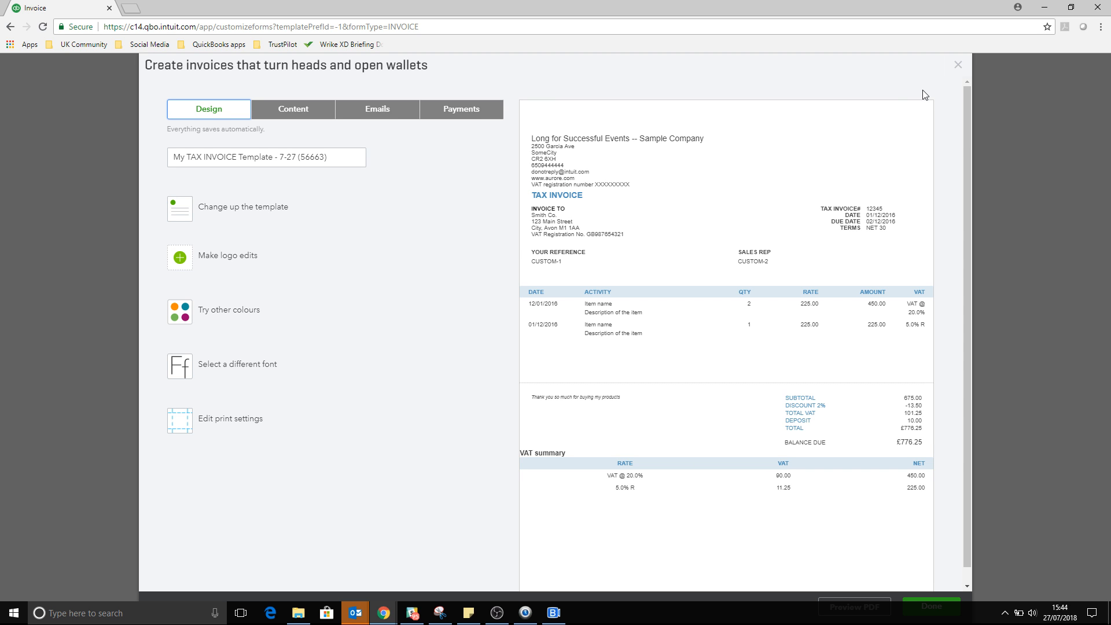
left_click(403, 108)
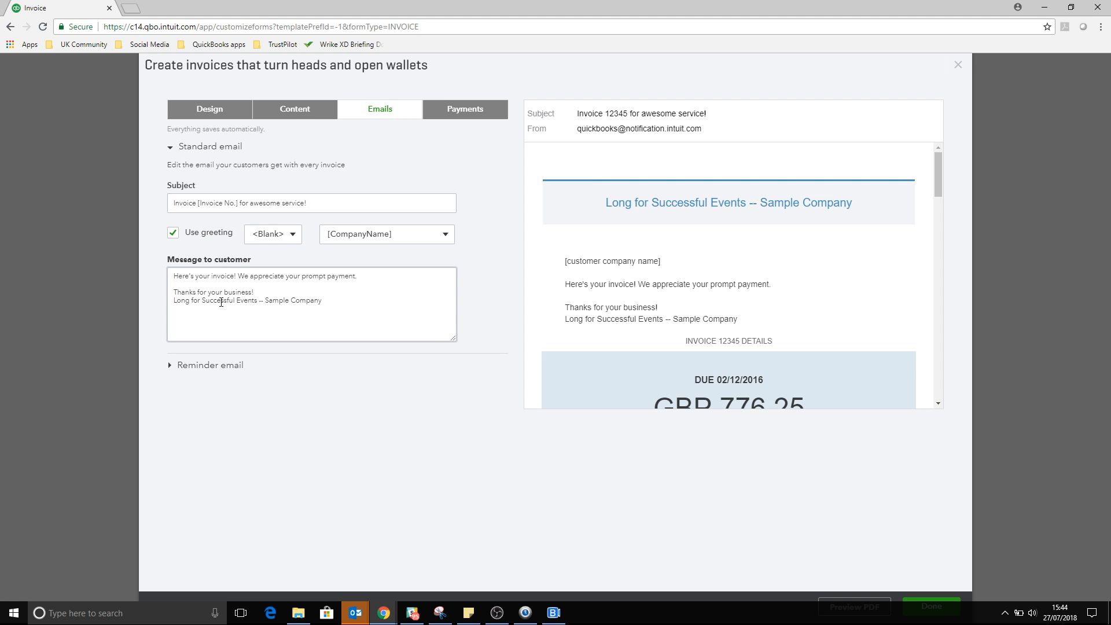
left_click(294, 111)
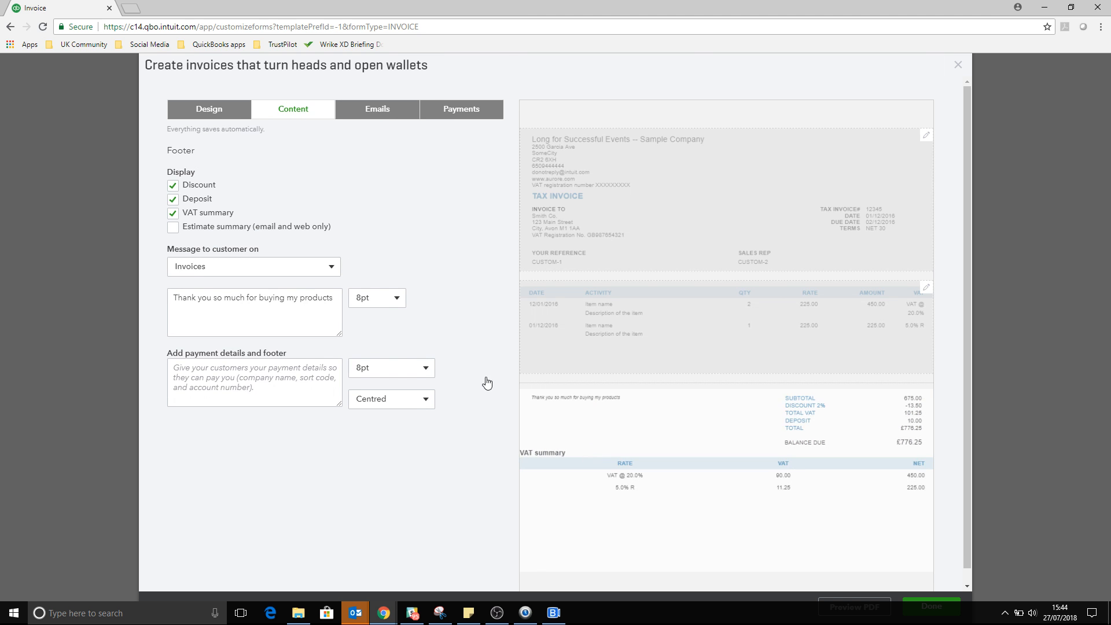
left_click(230, 307)
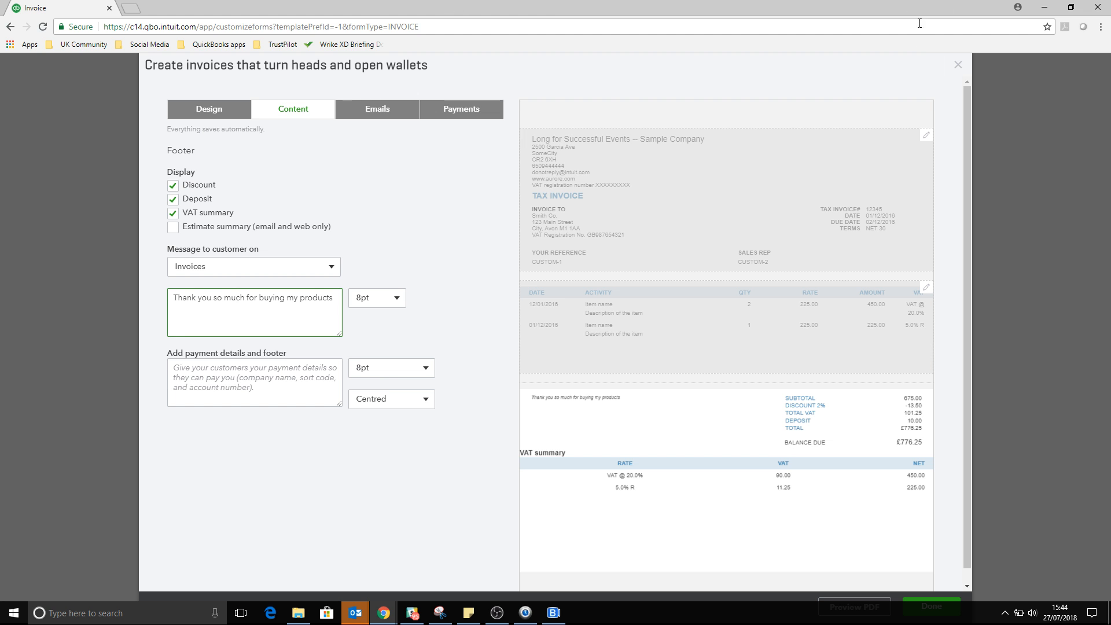
left_click(957, 64)
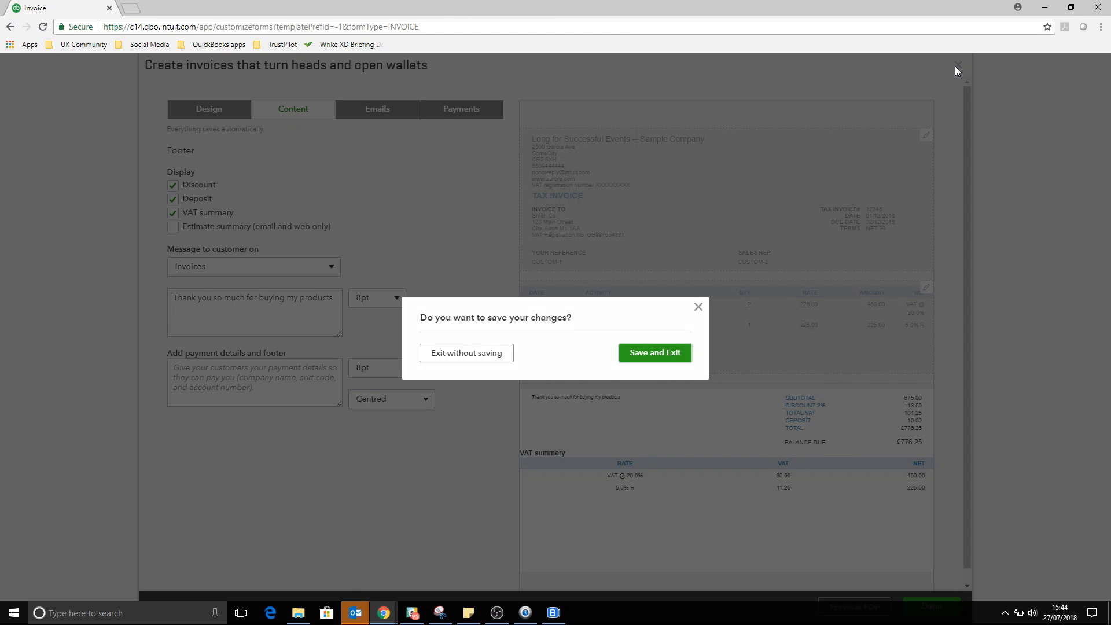
left_click(493, 354)
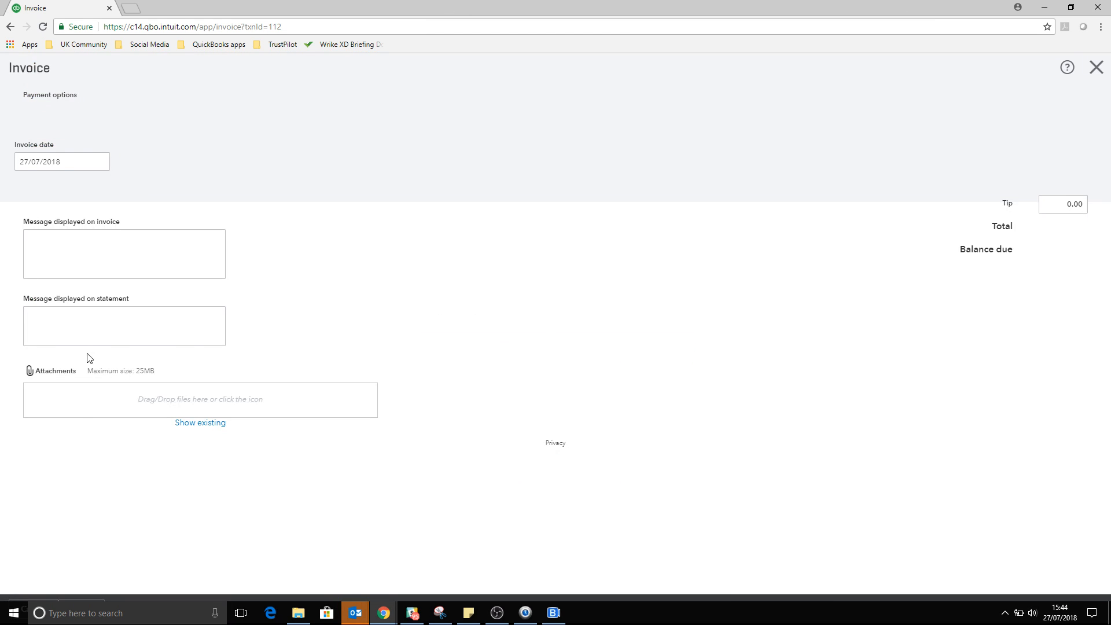
Check the field for the message displayed on the invoice, and close invoice A10014.
scroll(177, 360, "down", 4)
scroll(177, 360, "down", 1)
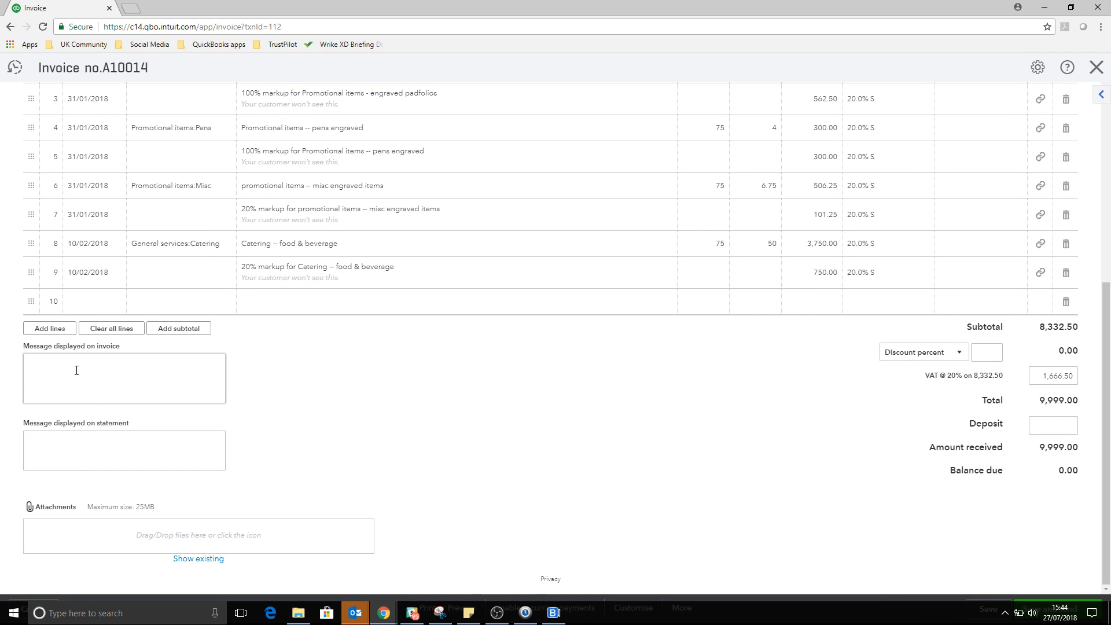
left_click(30, 358)
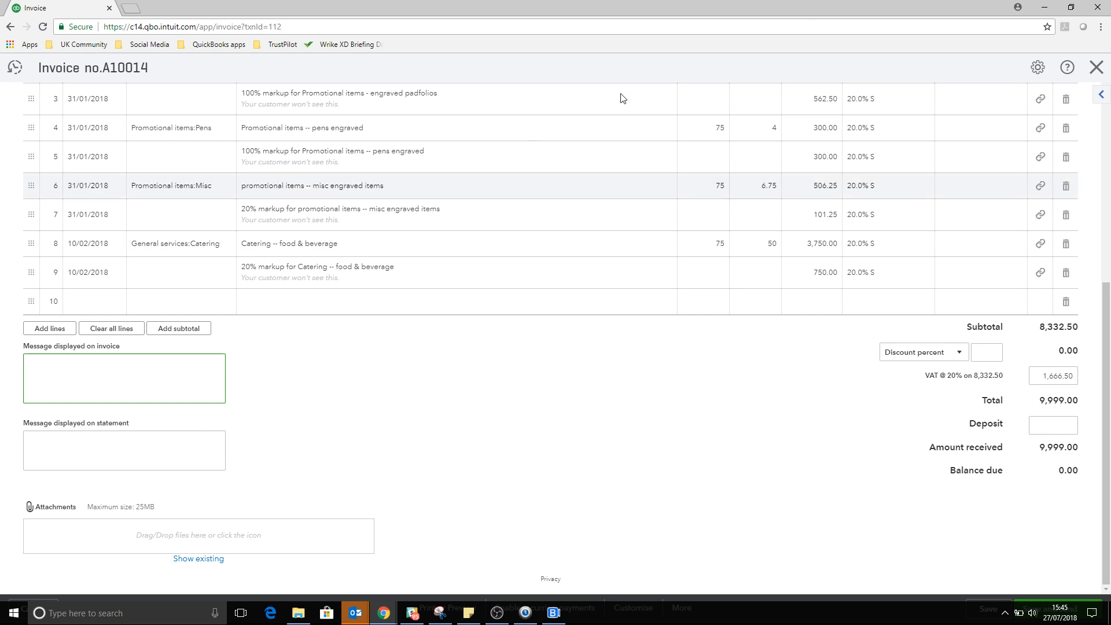
left_click(1089, 73)
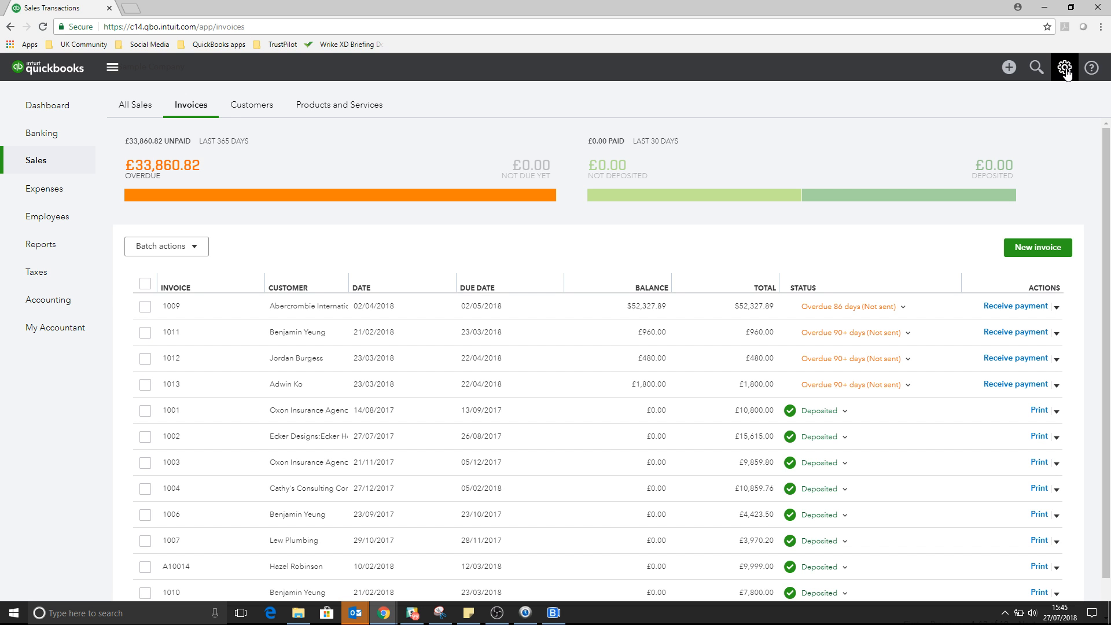
Turn on the Import Style experiment in QuickBooks Labs and return to the invoice list.
left_click(1066, 69)
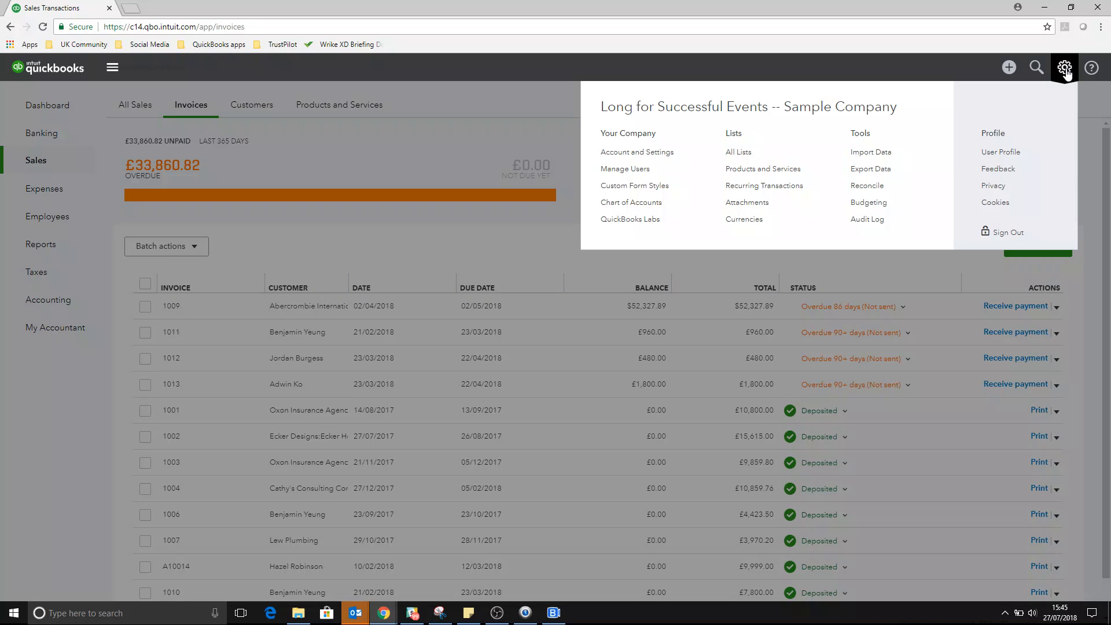
left_click(653, 223)
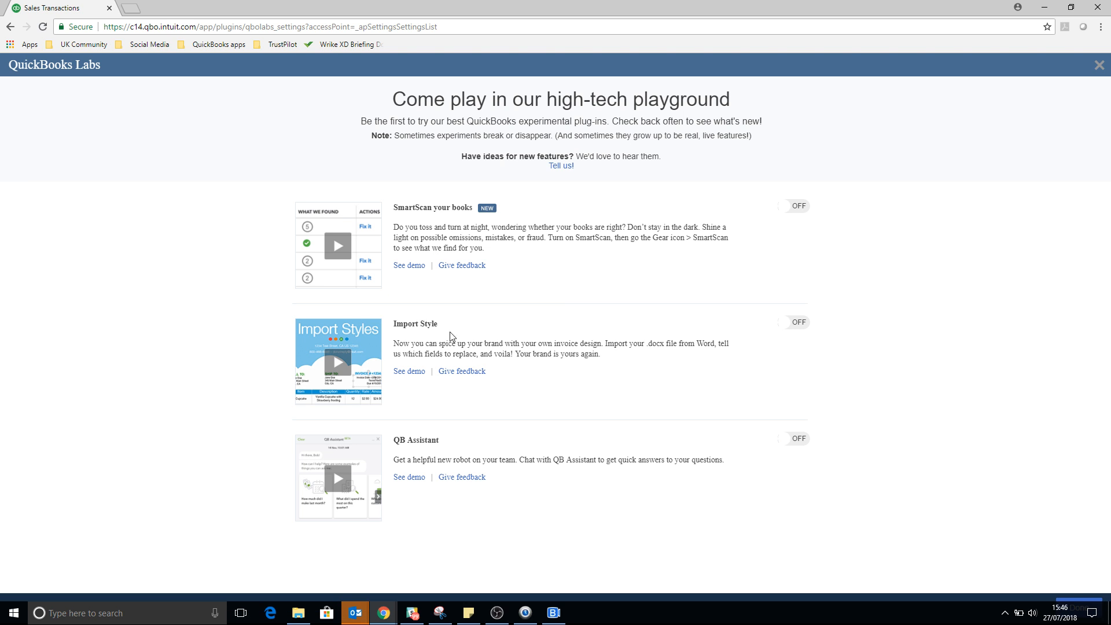
left_click(793, 326)
left_click(1098, 64)
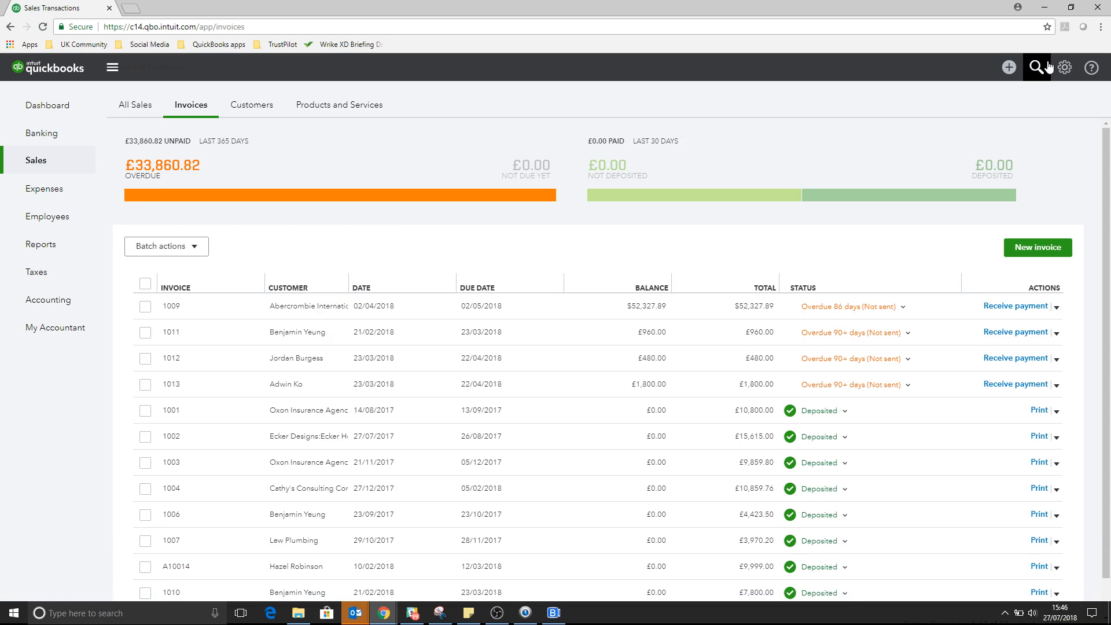
Go to the custom form styles and start importing a new style.
left_click(1064, 67)
left_click(636, 186)
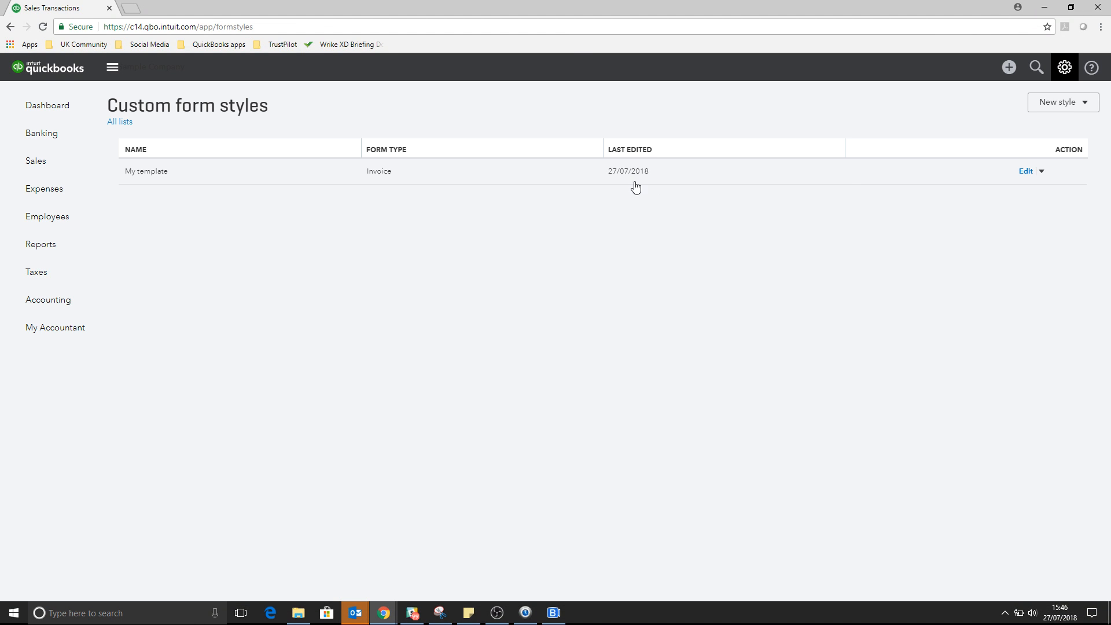
left_click(1085, 104)
left_click(1077, 125)
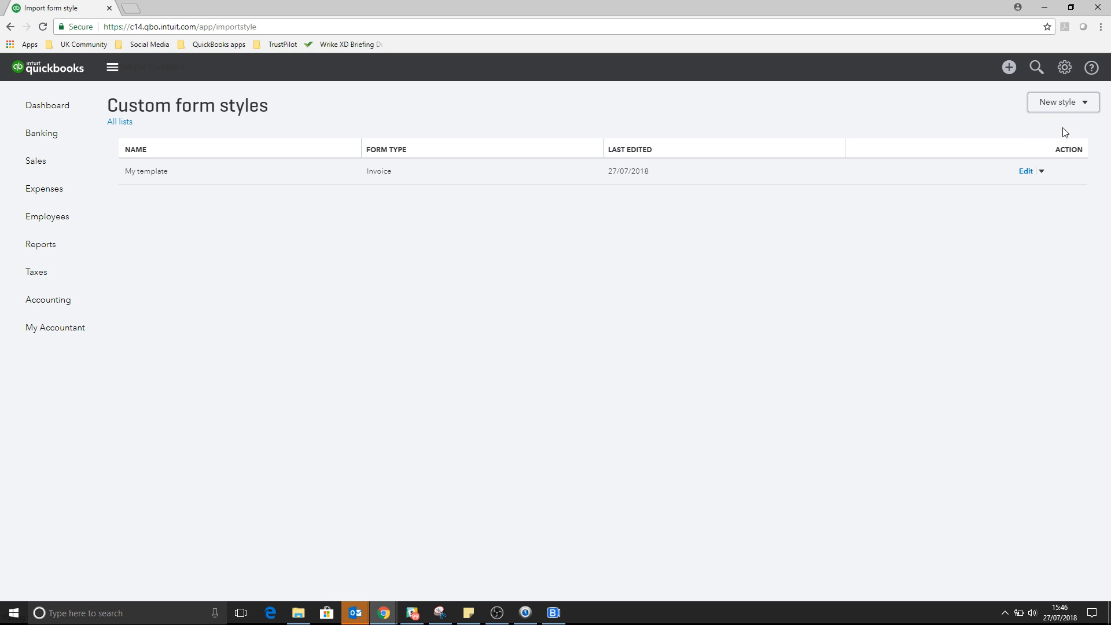